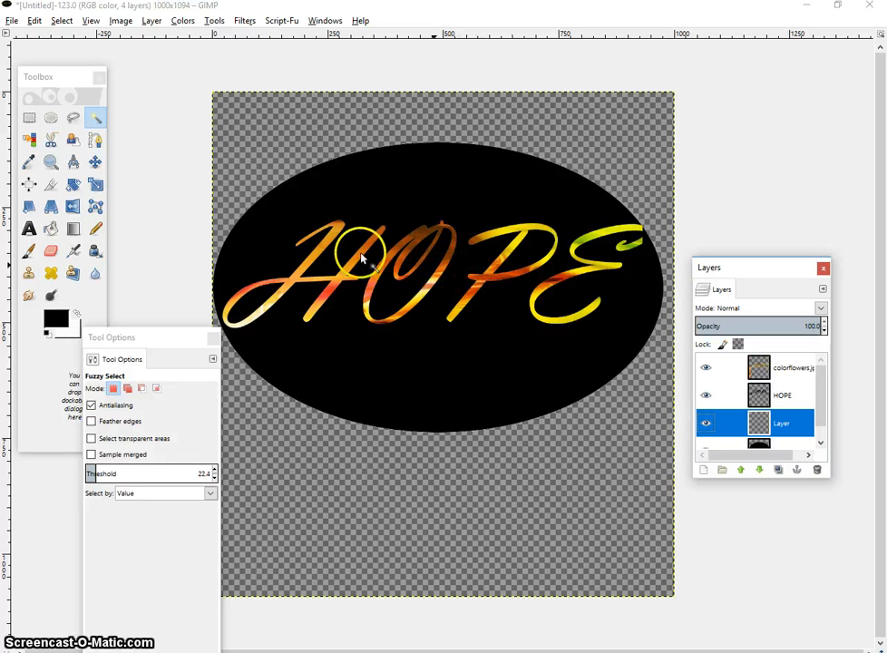
# Check the finished HOPE design with its Background layer hidden and shown, and switch to the colorflowers.jpeg image
pyautogui.moveTo(821, 385); pyautogui.dragTo(824, 420)
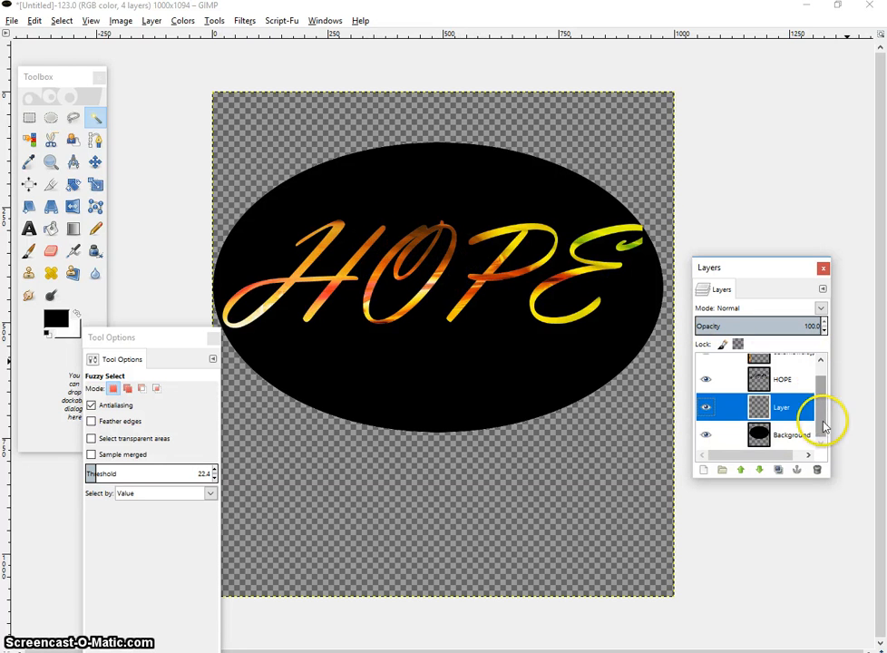
pyautogui.click(706, 438)
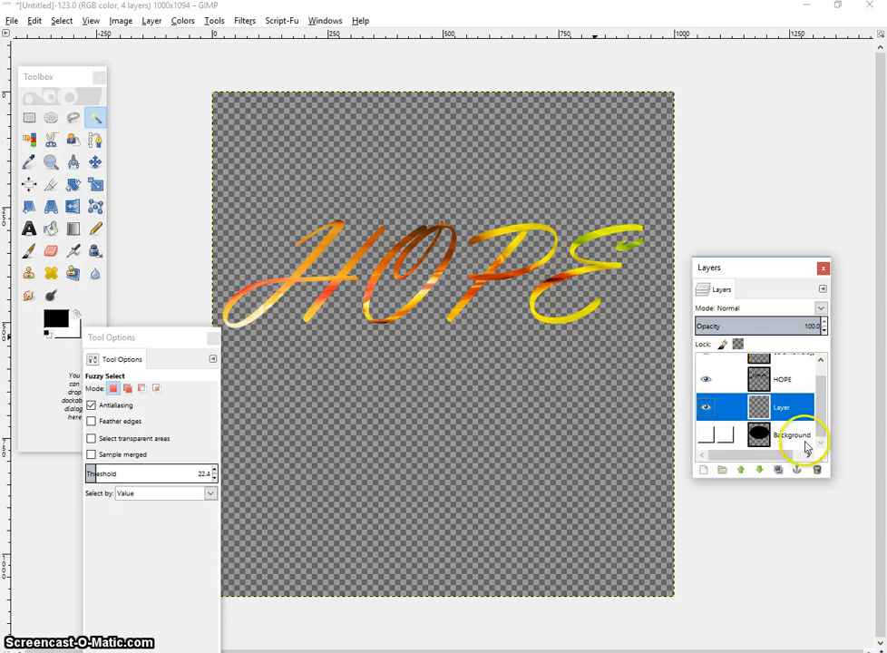
pyautogui.click(706, 436)
pyautogui.moveTo(827, 406); pyautogui.dragTo(832, 386)
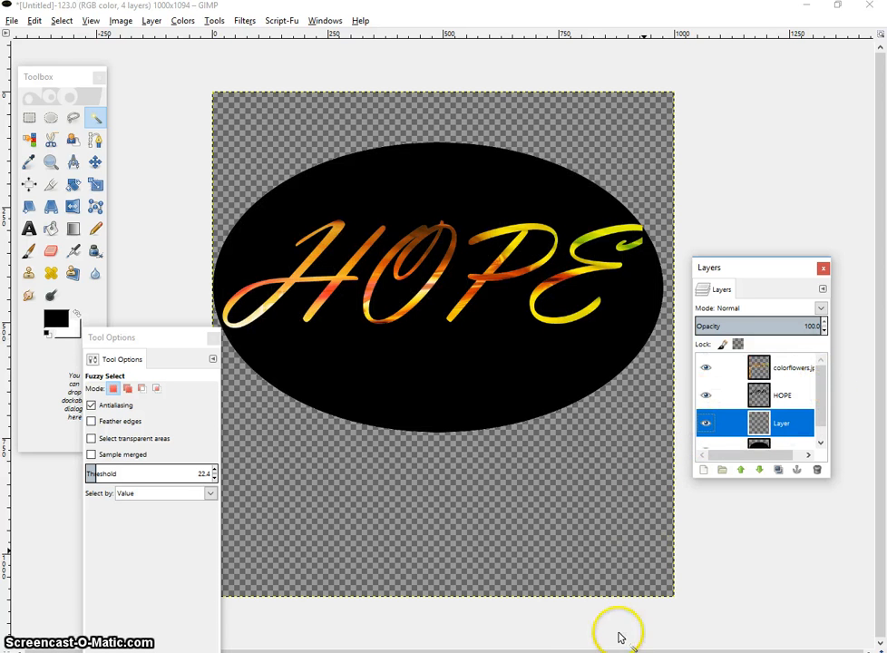
pyautogui.moveTo(574, 637)
pyautogui.click(786, 635)
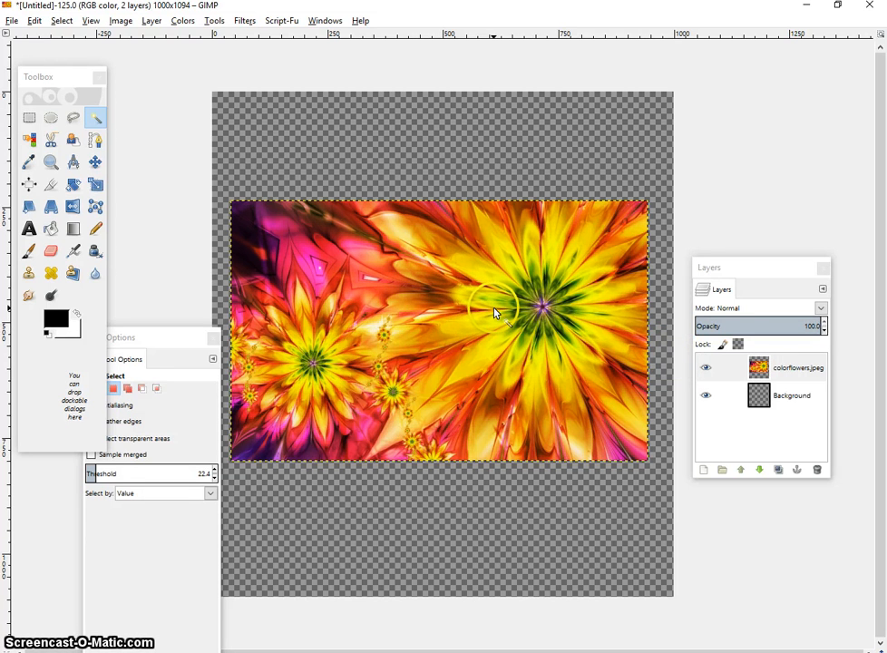
# Hide the colorflowers.jpeg layer and add a new 1000 × 1094 px layer filled with transparency
pyautogui.click(705, 369)
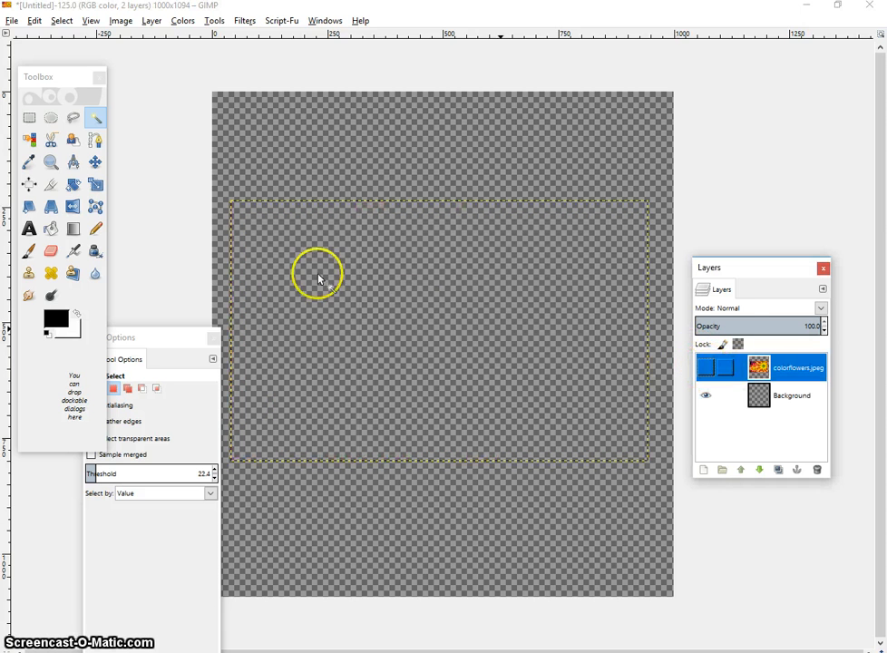
pyautogui.click(704, 471)
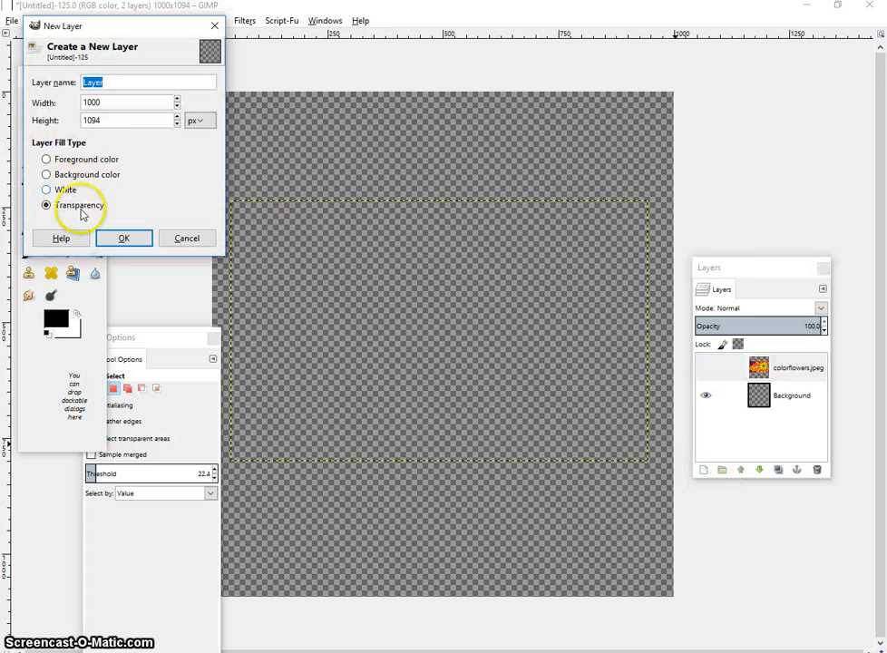
pyautogui.click(125, 237)
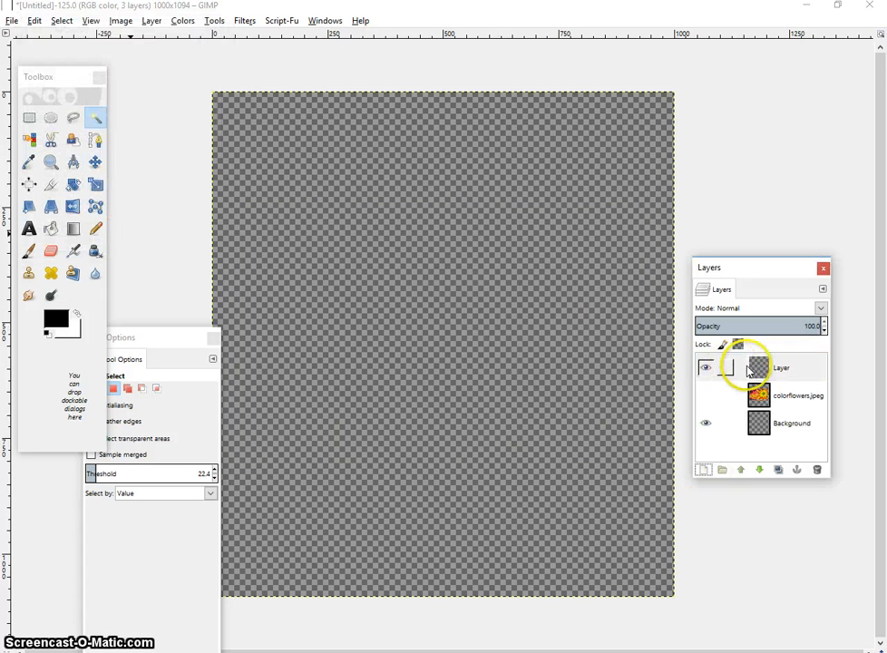
# Draw a wide text box across the middle of the canvas and enter HOPE in Vladimir Script at 221 px
pyautogui.click(29, 230)
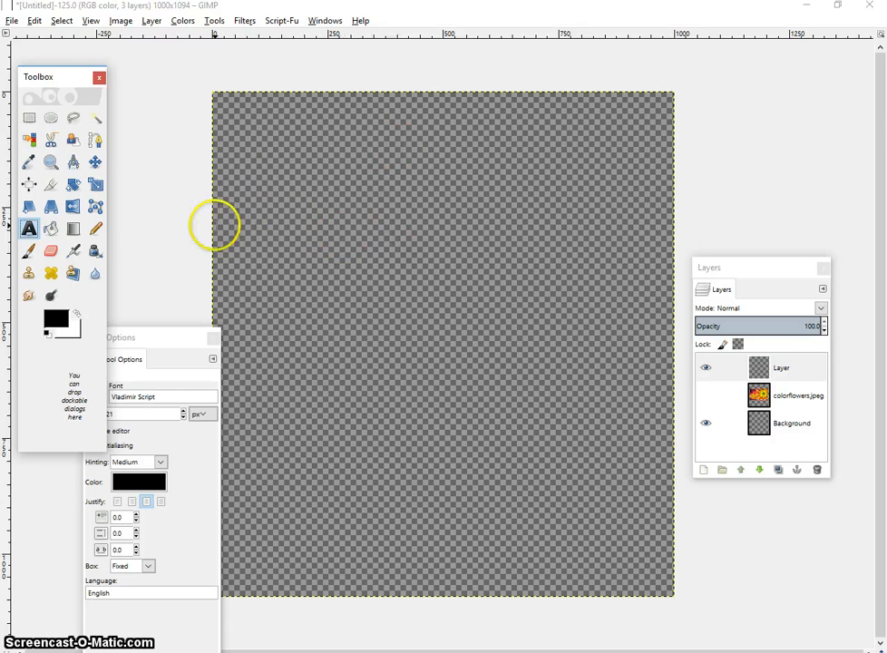
pyautogui.moveTo(246, 229); pyautogui.dragTo(472, 419)
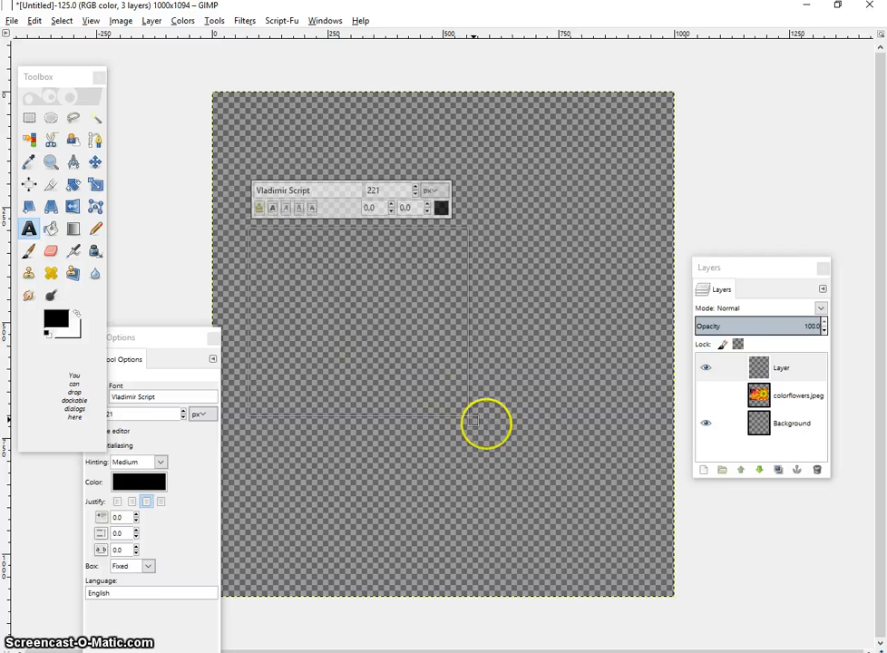
pyautogui.moveTo(673, 446); pyautogui.dragTo(650, 408)
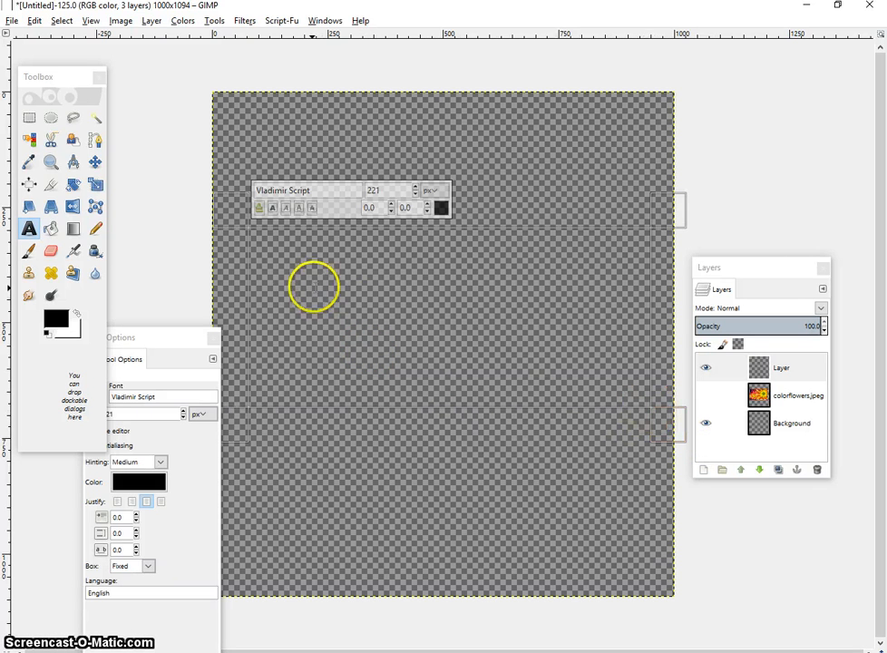
pyautogui.click(300, 214)
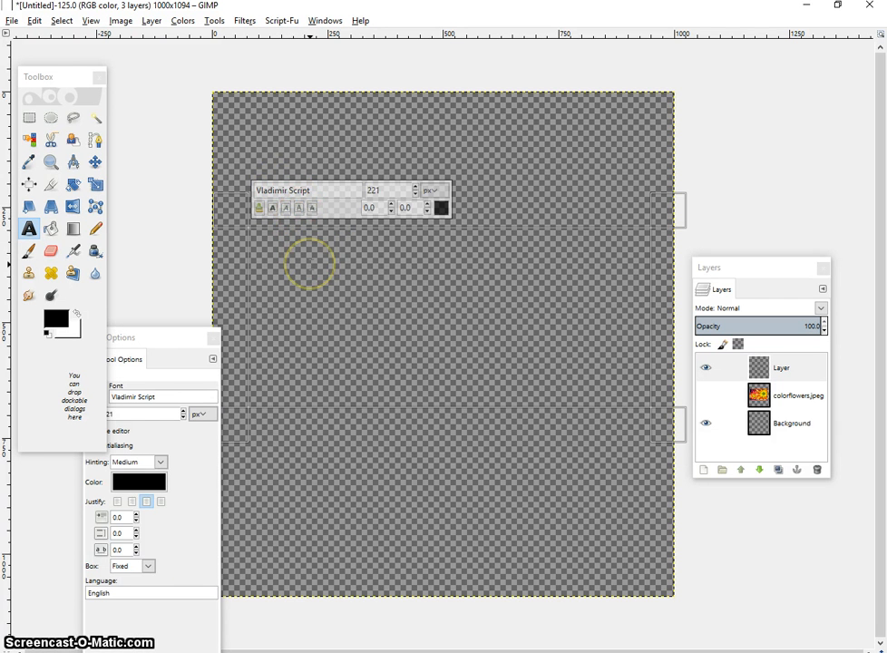
pyautogui.write('HOPE')
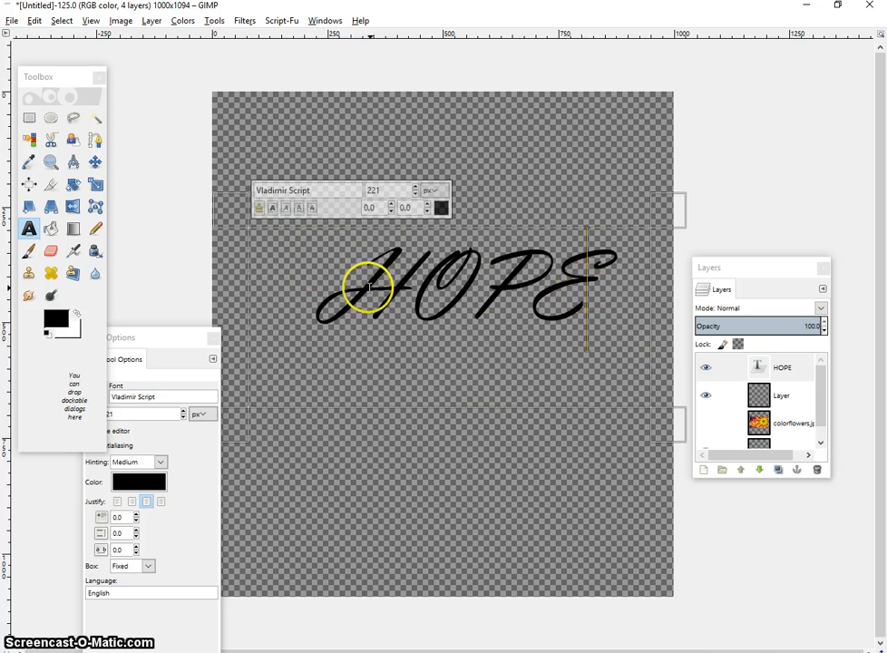
# Enlarge all of the HOPE text to a font size of 252 px
pyautogui.moveTo(369, 287); pyautogui.dragTo(423, 198)
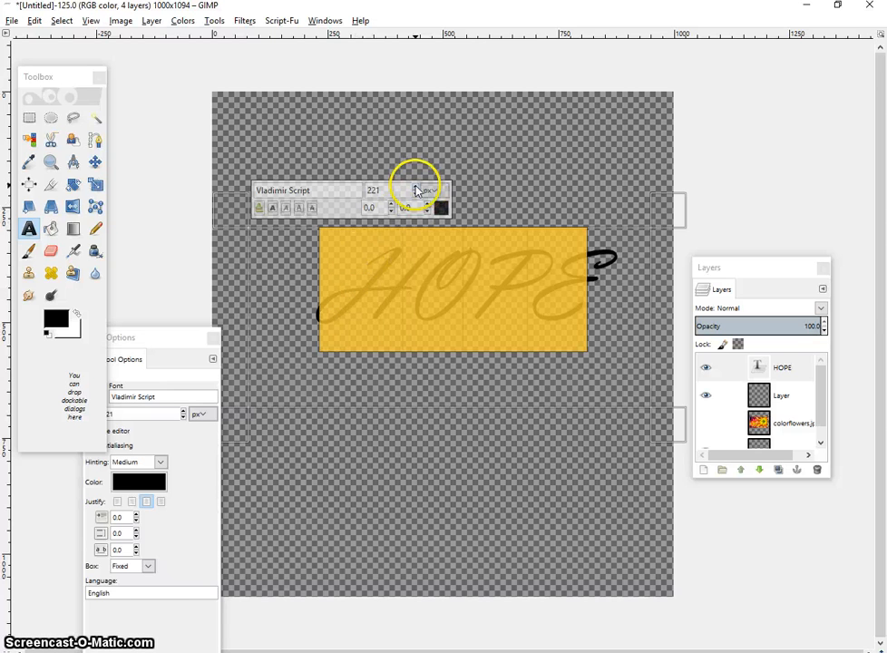
pyautogui.scroll(10, 416, 190)
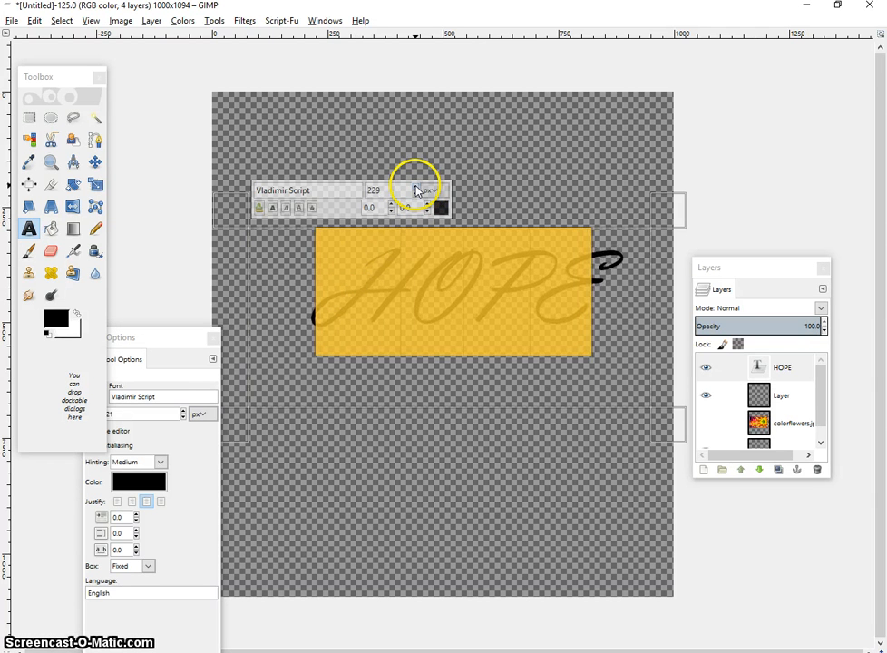
pyautogui.scroll(20, 417, 189)
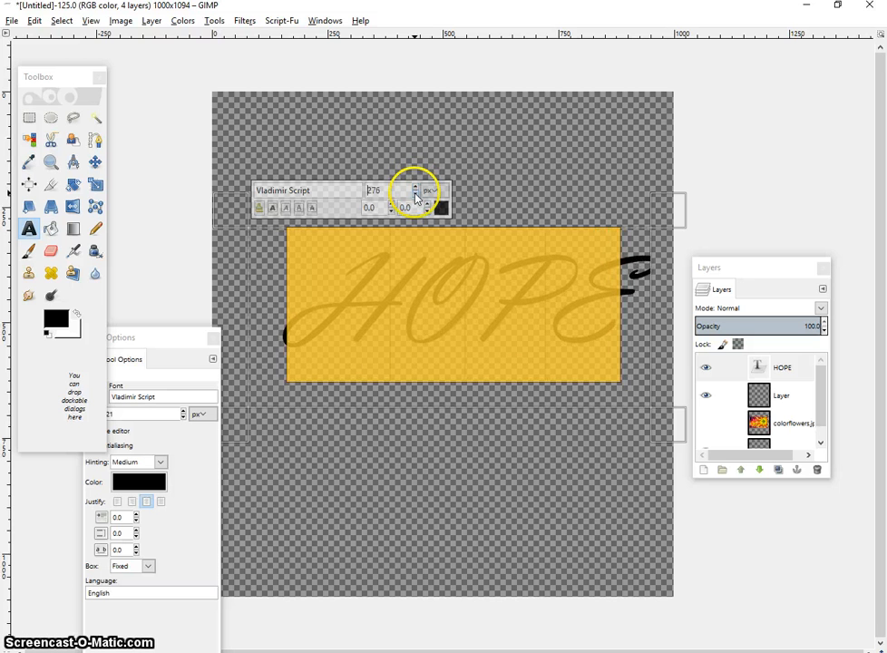
pyautogui.scroll(-14, 416, 193)
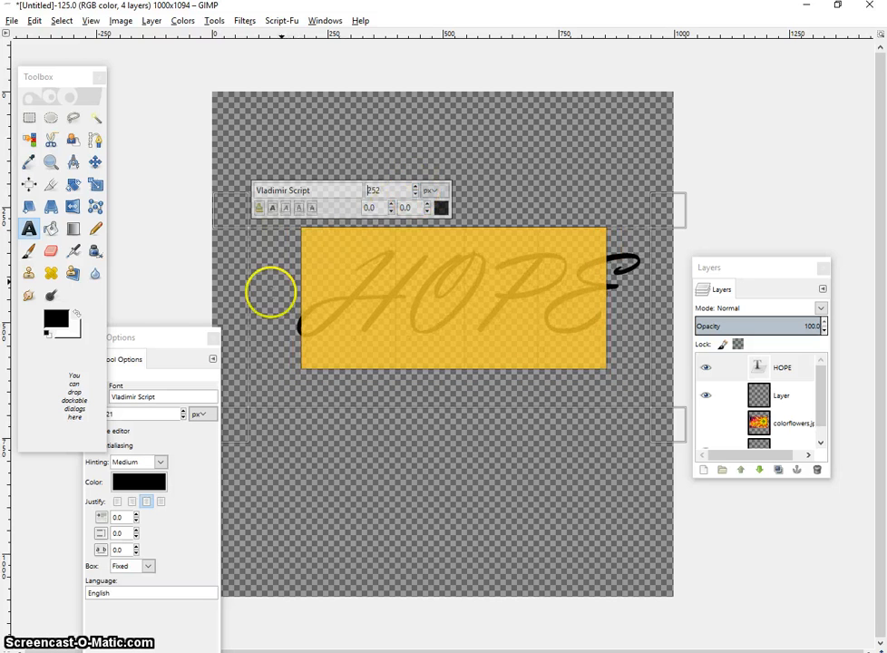
# Move the HOPE text layer slightly left and up so the word sits centred on the canvas
pyautogui.click(739, 397)
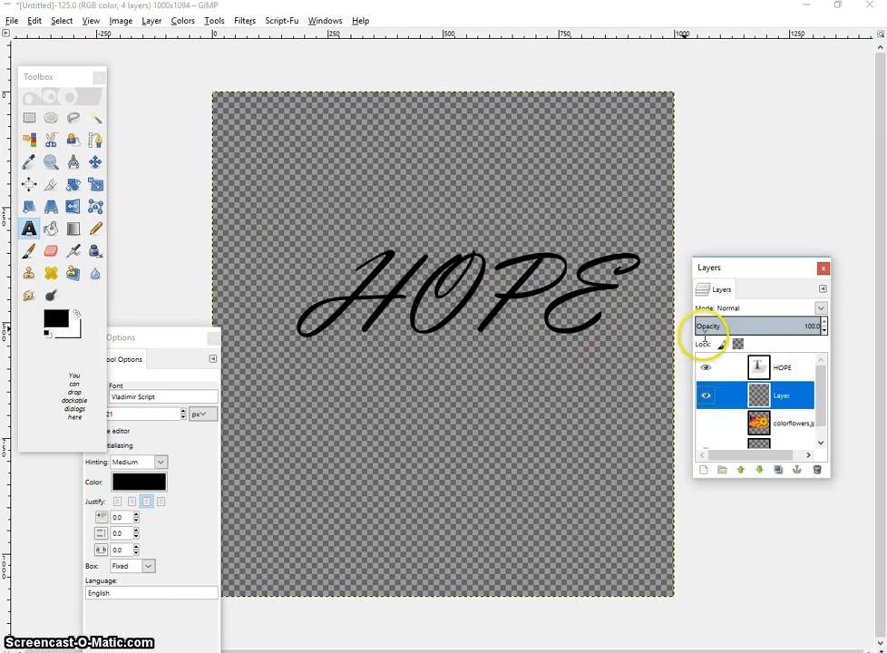
pyautogui.click(741, 379)
pyautogui.click(95, 161)
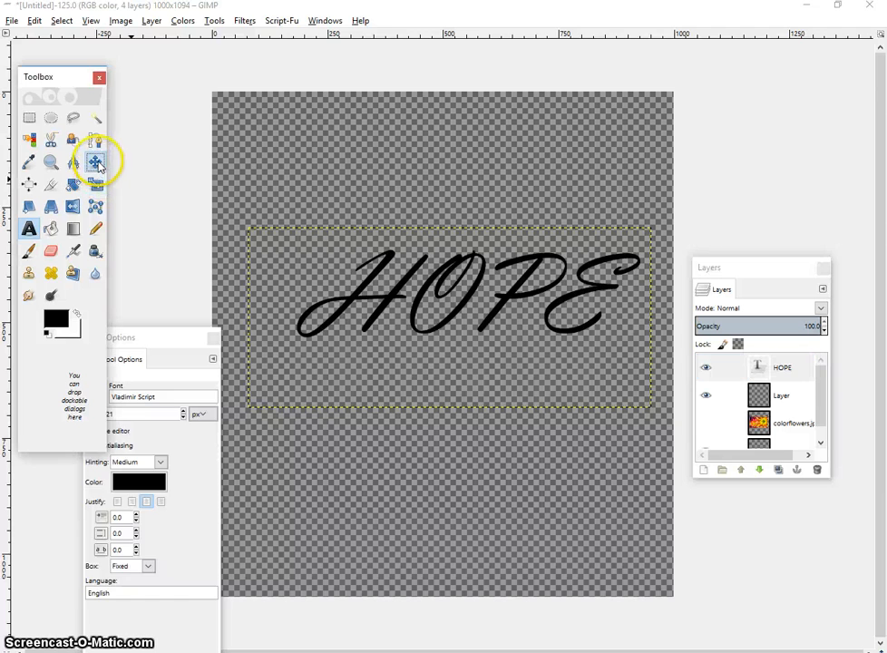
pyautogui.moveTo(376, 272); pyautogui.dragTo(330, 288)
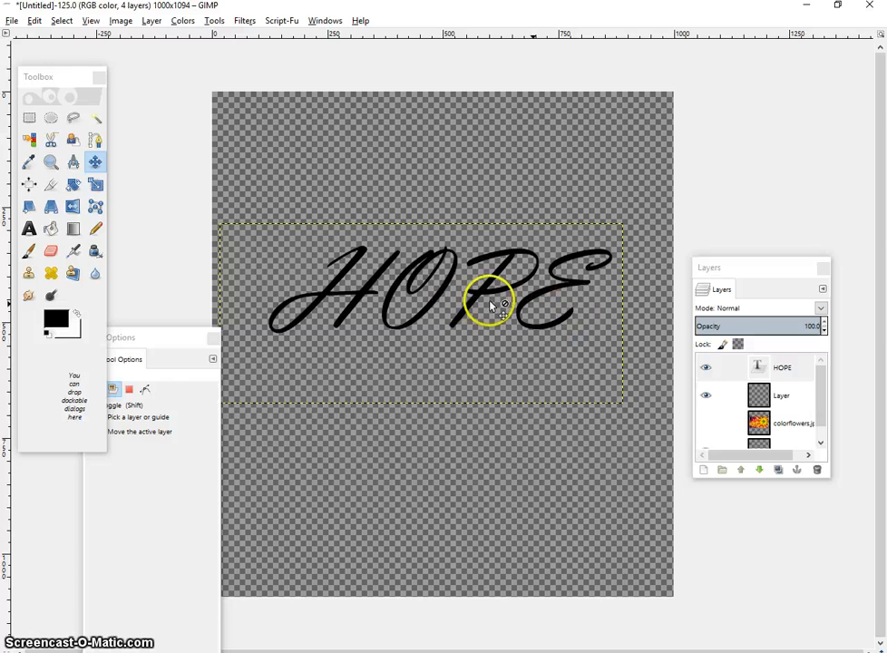
# Raise the colorflowers.jpeg layer to the top of the layer stack and make it visible again
pyautogui.click(758, 422)
pyautogui.click(741, 471)
pyautogui.click(741, 471)
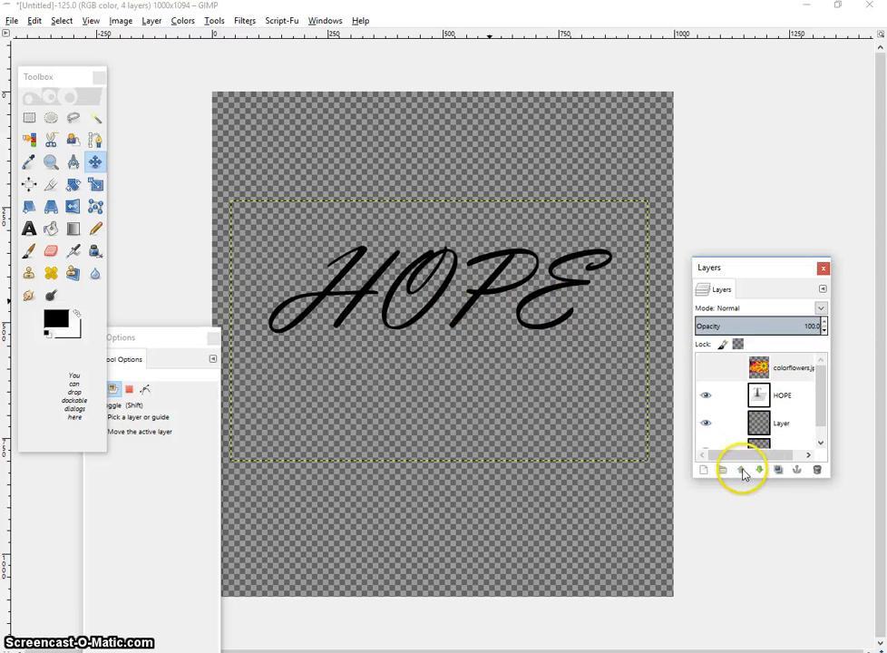
pyautogui.click(703, 369)
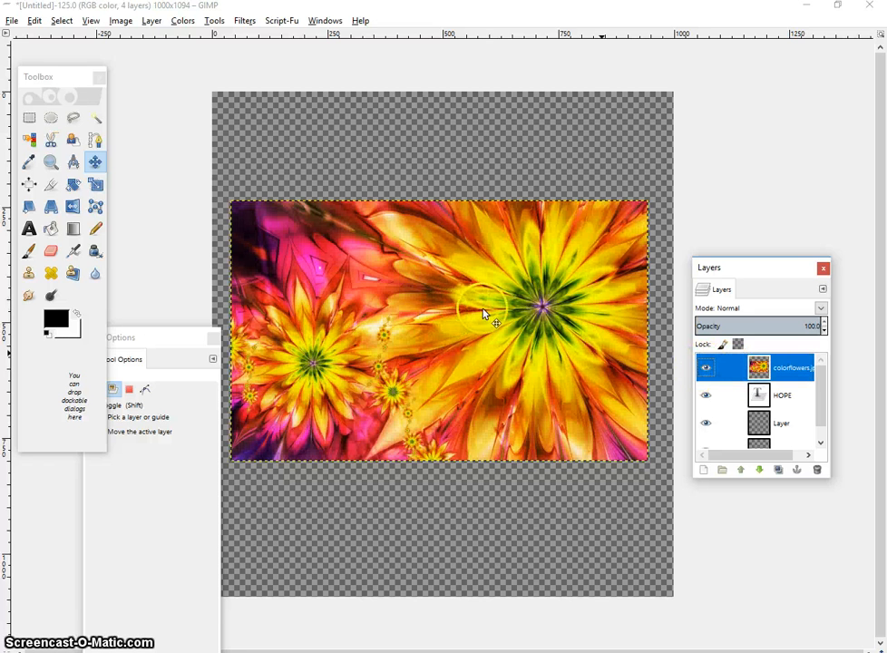
# Lower the colorflowers.jpeg layer's opacity to 40.1 and nudge the layer slightly upward over the HOPE text
pyautogui.click(750, 325)
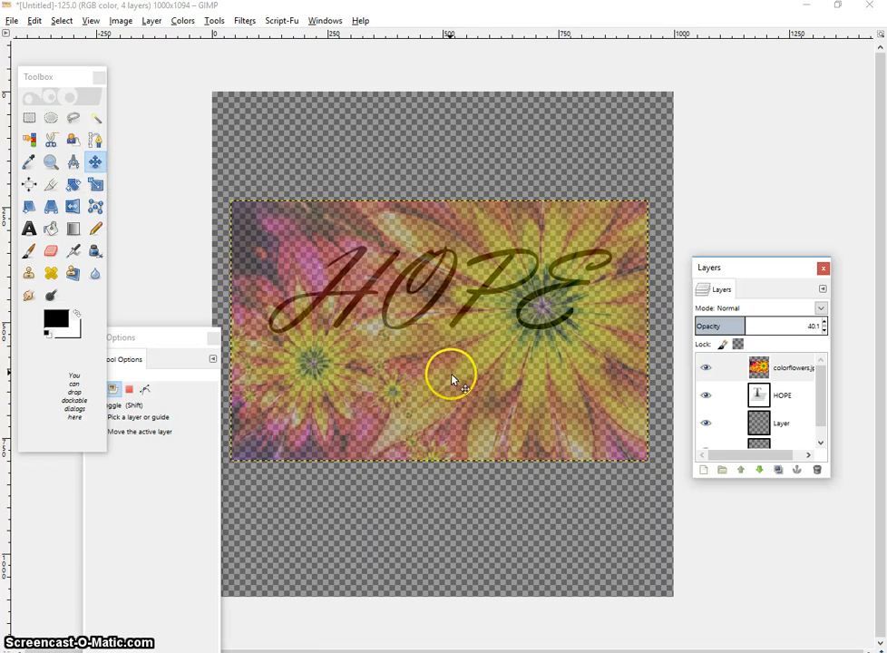
pyautogui.moveTo(451, 371)
pyautogui.mouseDown()
pyautogui.moveTo(448, 347)
pyautogui.moveTo(455, 365)
pyautogui.mouseUp()
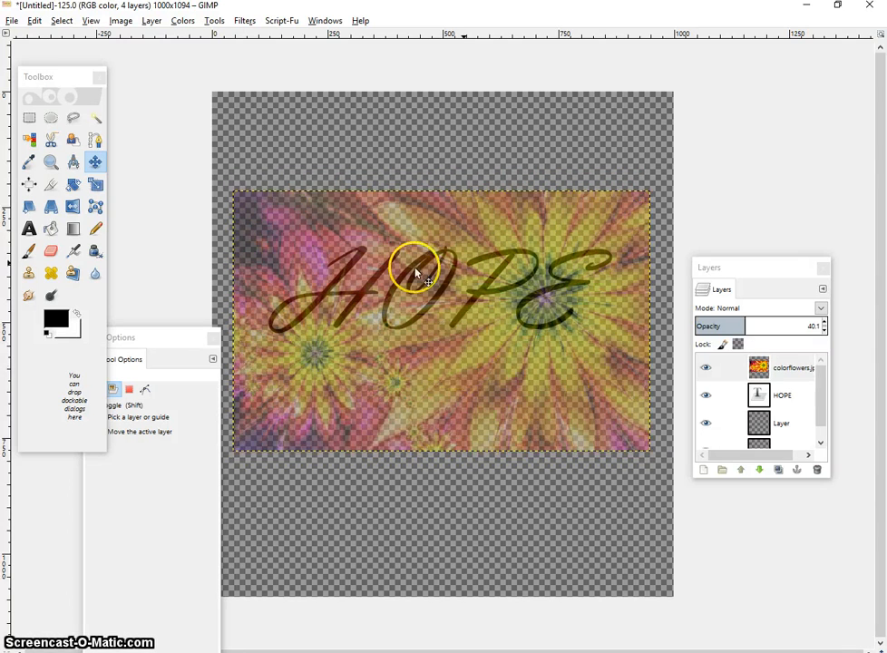
# Rotate the colorflowers.jpeg layer by -90 degrees
pyautogui.click(73, 186)
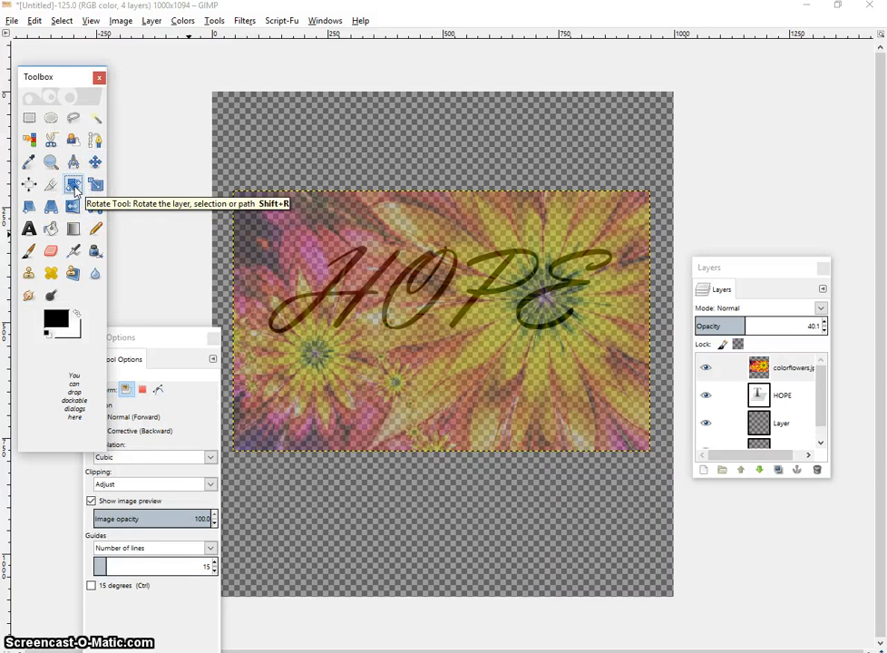
pyautogui.click(414, 299)
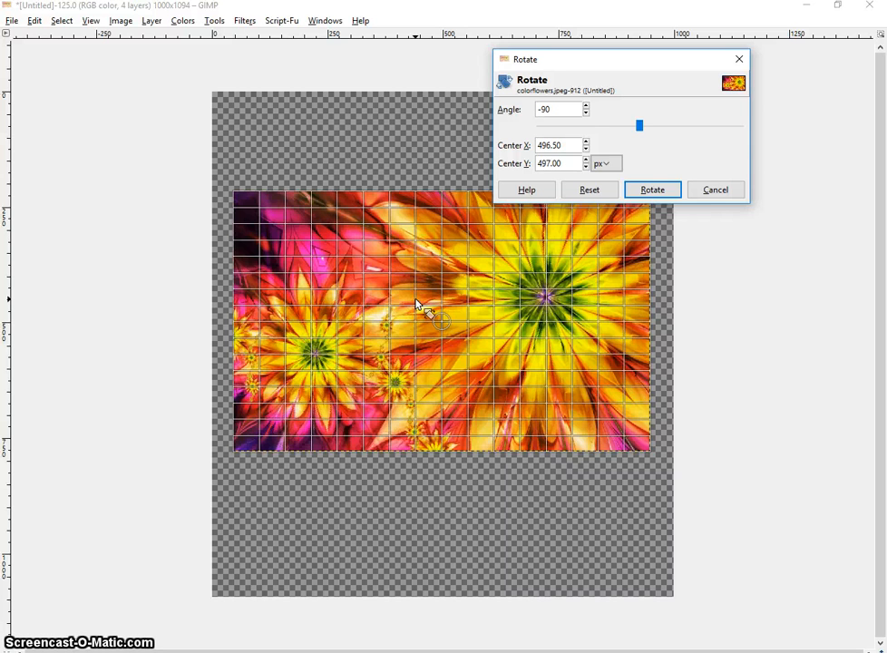
pyautogui.press('Tab')
pyautogui.click(651, 190)
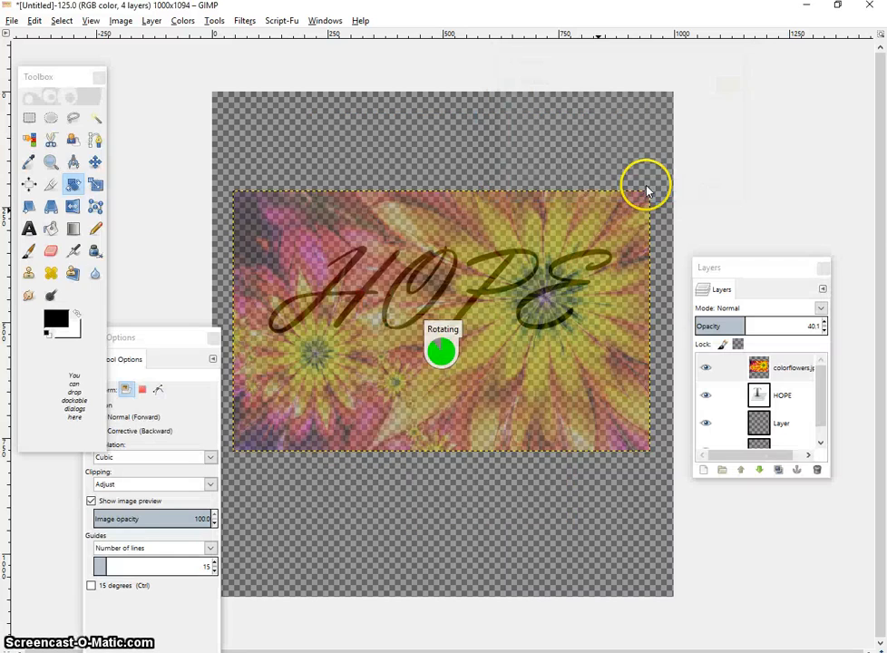
# Scale the colorflowers.jpeg layer up to 750 × 1200 px, keeping its aspect ratio
pyautogui.click(94, 187)
pyautogui.click(416, 422)
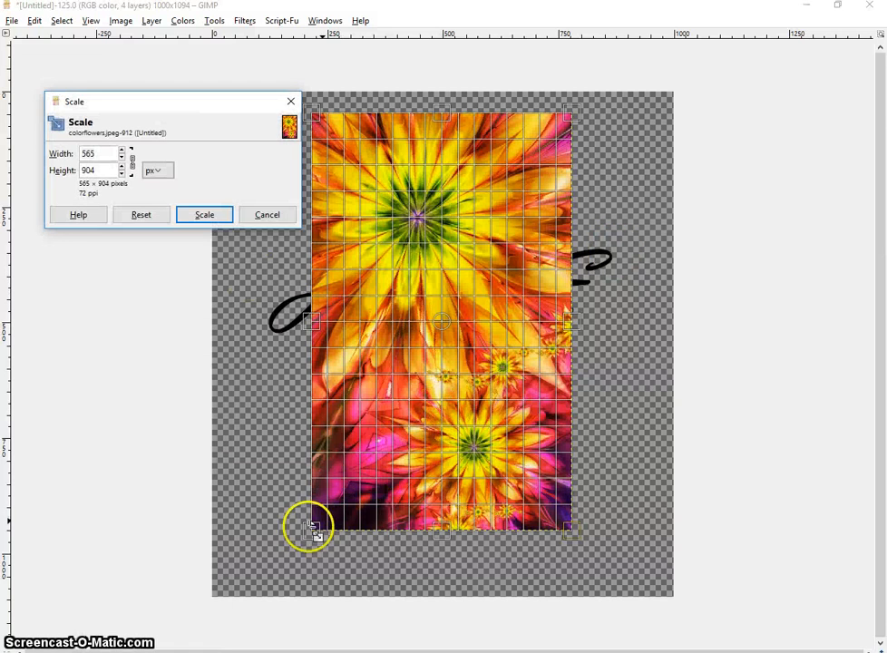
pyautogui.moveTo(306, 541); pyautogui.dragTo(232, 602)
pyautogui.moveTo(583, 115); pyautogui.dragTo(629, 87)
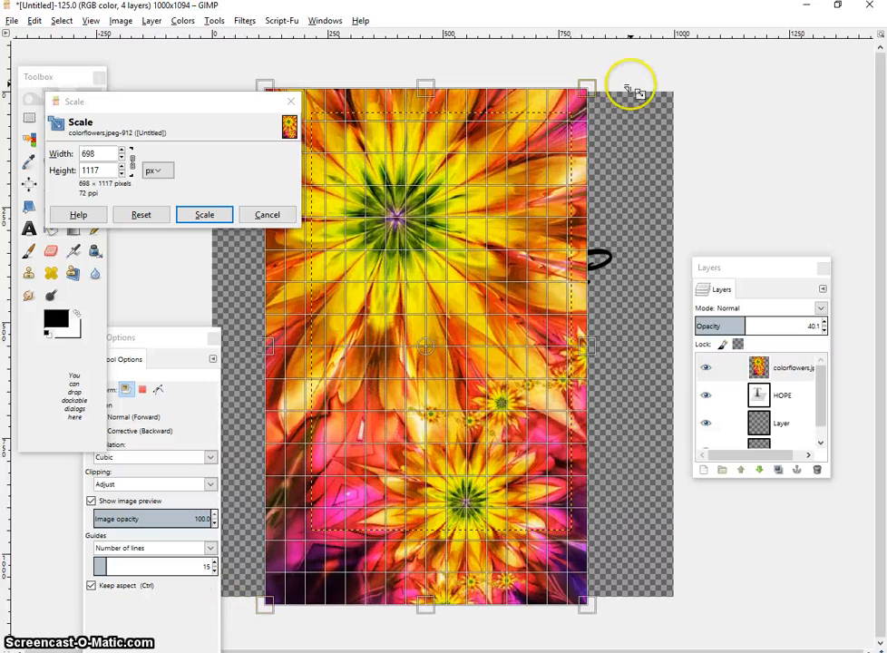
pyautogui.moveTo(670, 58)
pyautogui.mouseDown()
pyautogui.moveTo(673, 43)
pyautogui.moveTo(653, 56)
pyautogui.mouseUp()
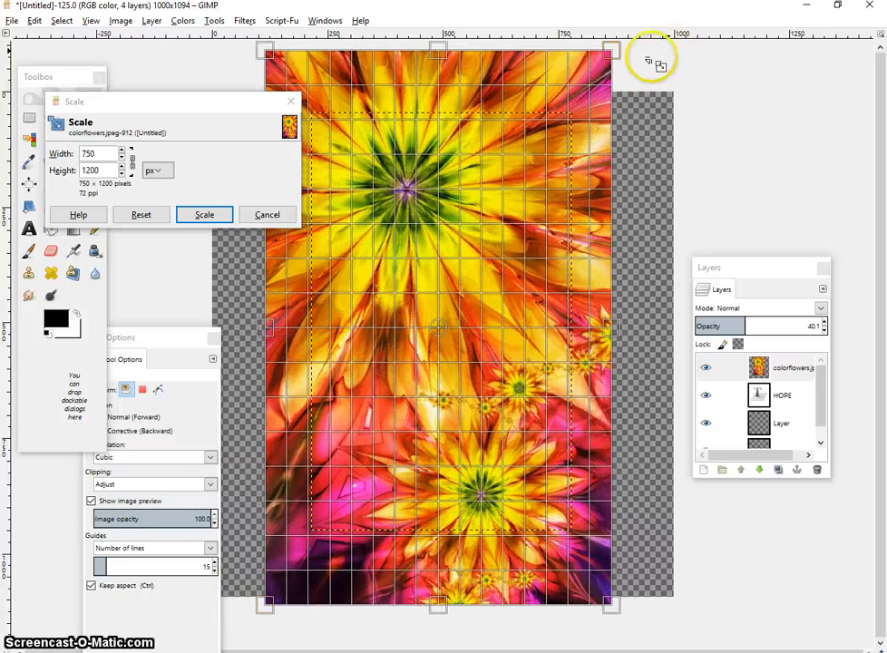
pyautogui.click(201, 215)
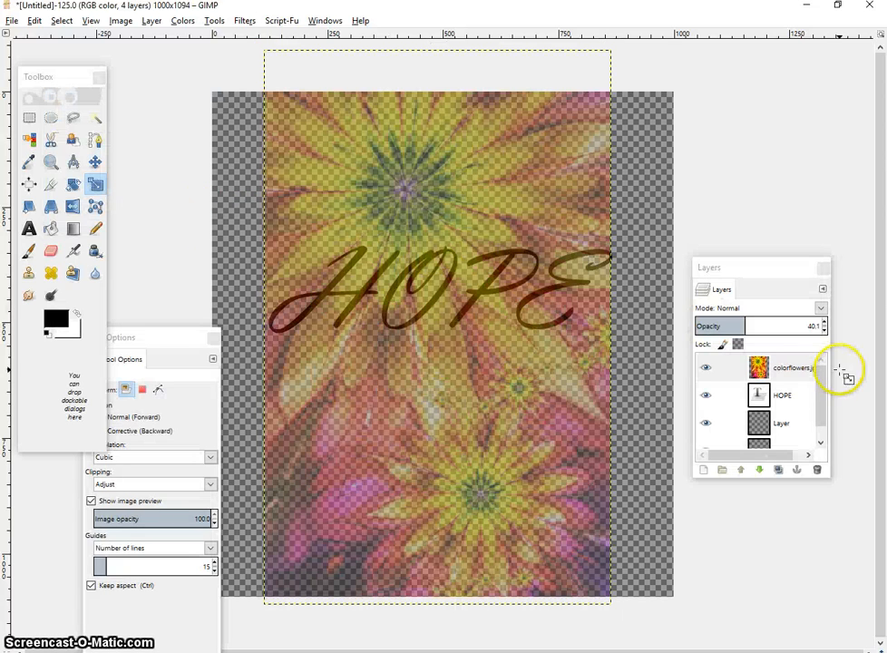
# Move the colorflowers.jpeg layer down so the large flower's centre lies behind the O of HOPE
pyautogui.click(94, 161)
pyautogui.moveTo(474, 231); pyautogui.dragTo(471, 273)
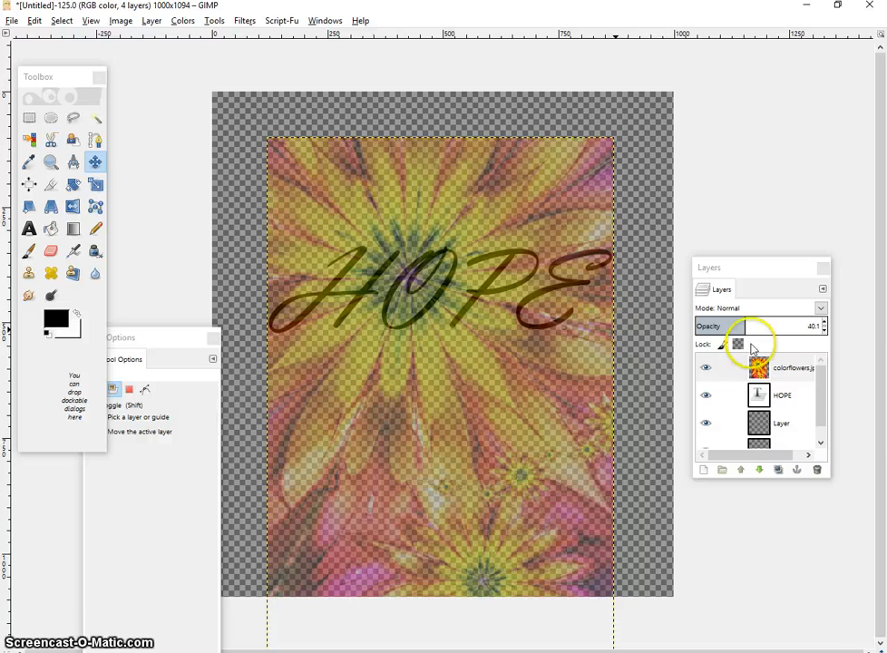
pyautogui.click(744, 399)
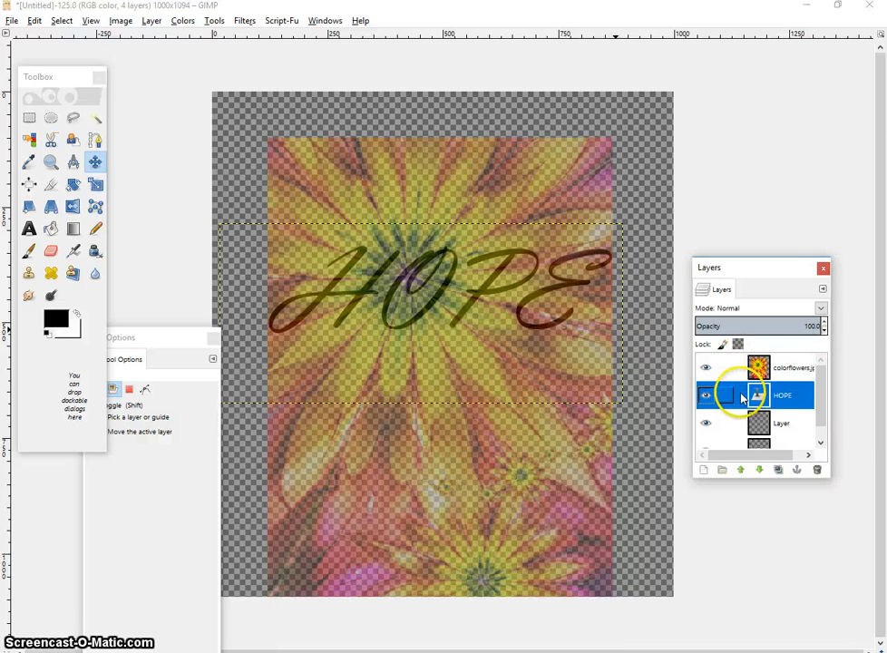
pyautogui.rightClick(742, 400)
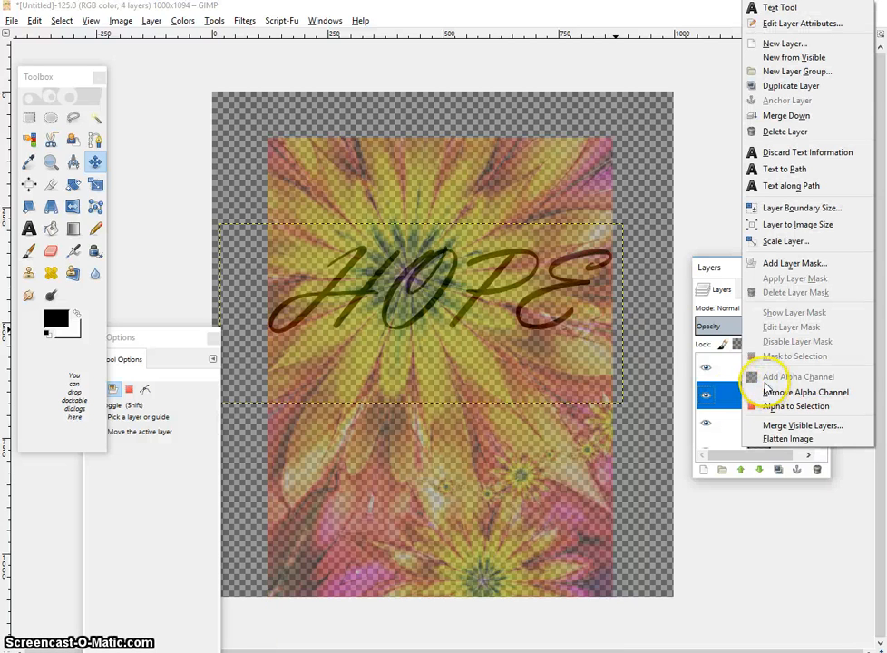
pyautogui.click(740, 374)
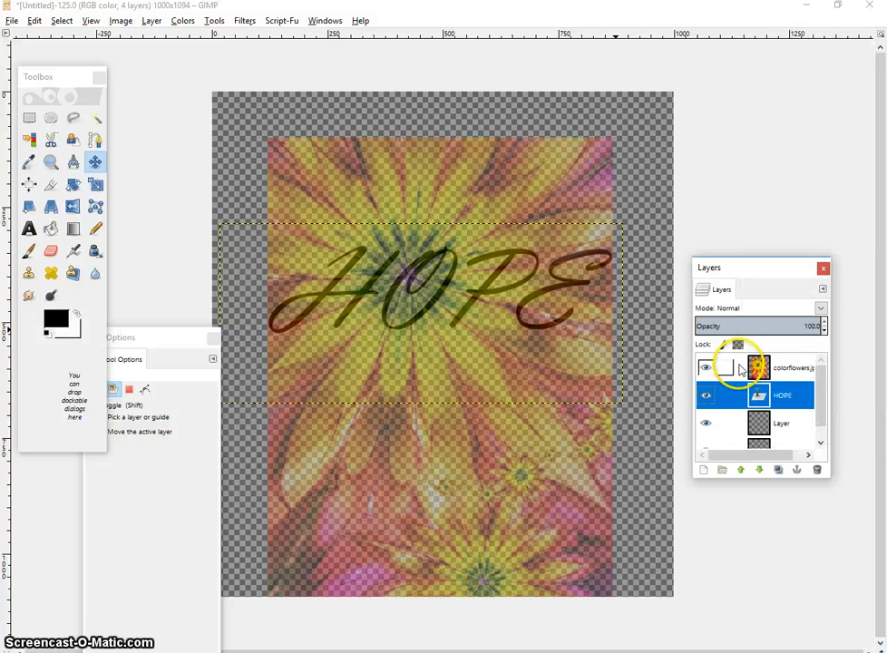
pyautogui.click(740, 374)
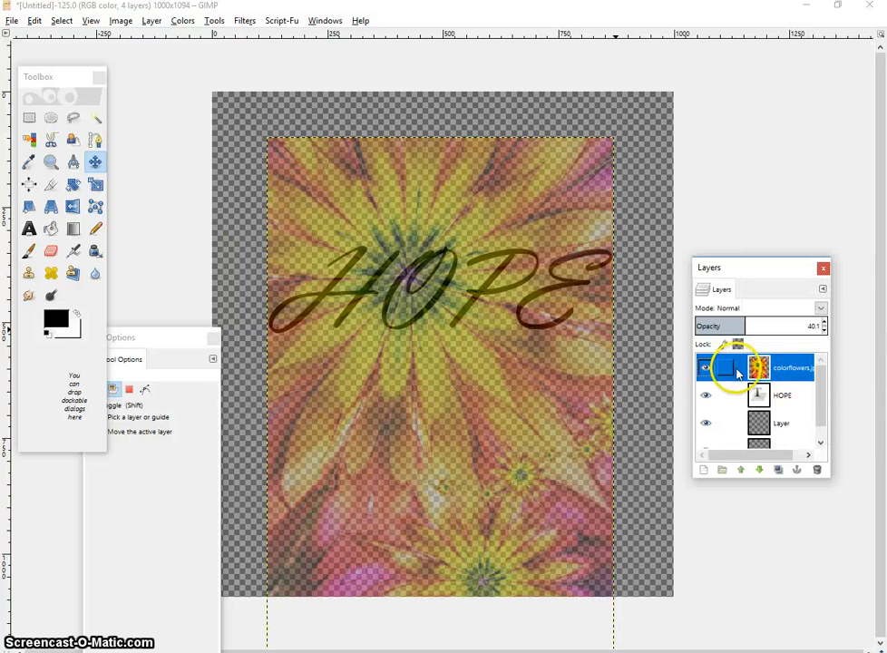
# Create a selection from the alpha of the HOPE text layer
pyautogui.rightClick(737, 372)
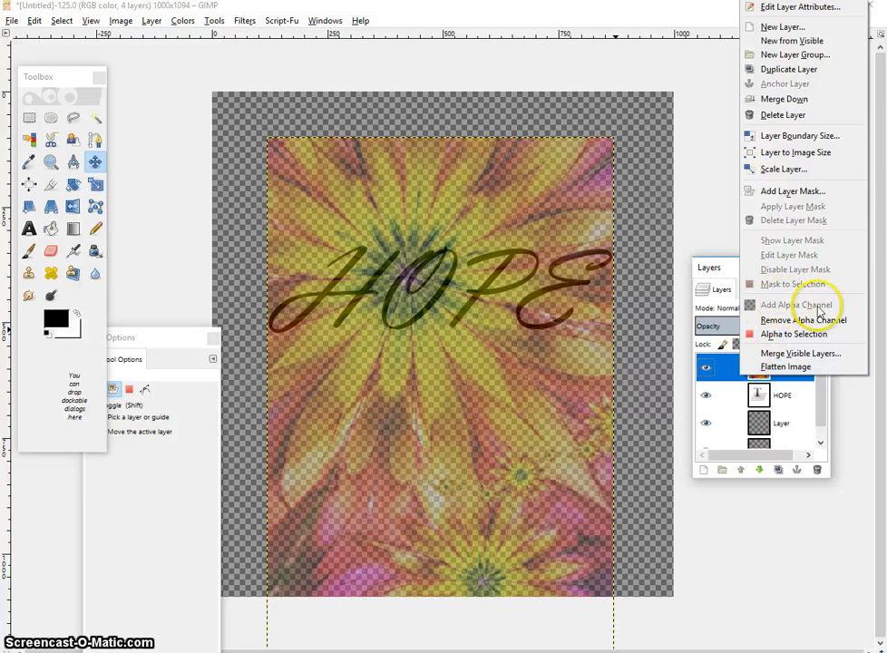
pyautogui.click(740, 395)
pyautogui.click(741, 395)
pyautogui.rightClick(742, 395)
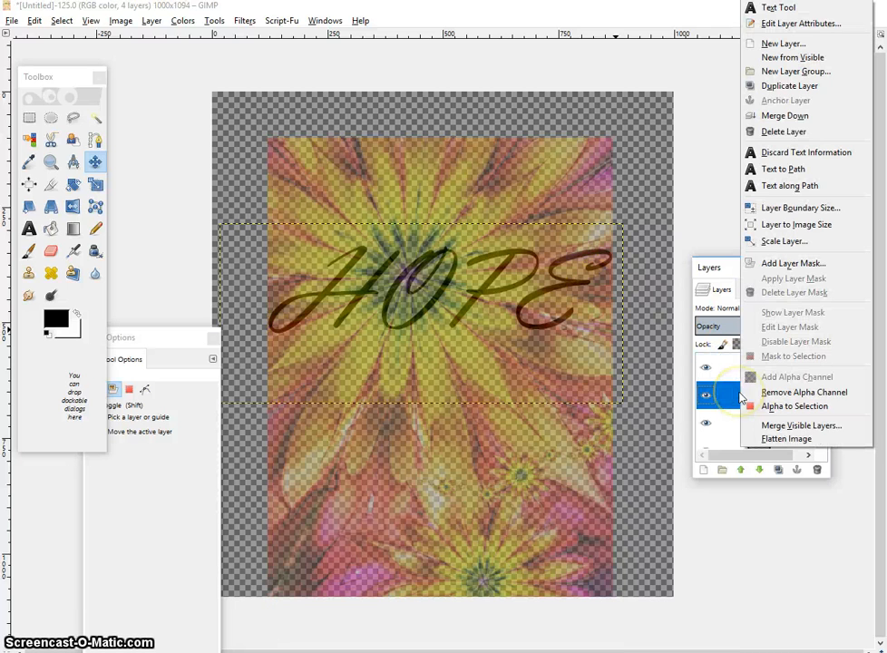
pyautogui.click(760, 405)
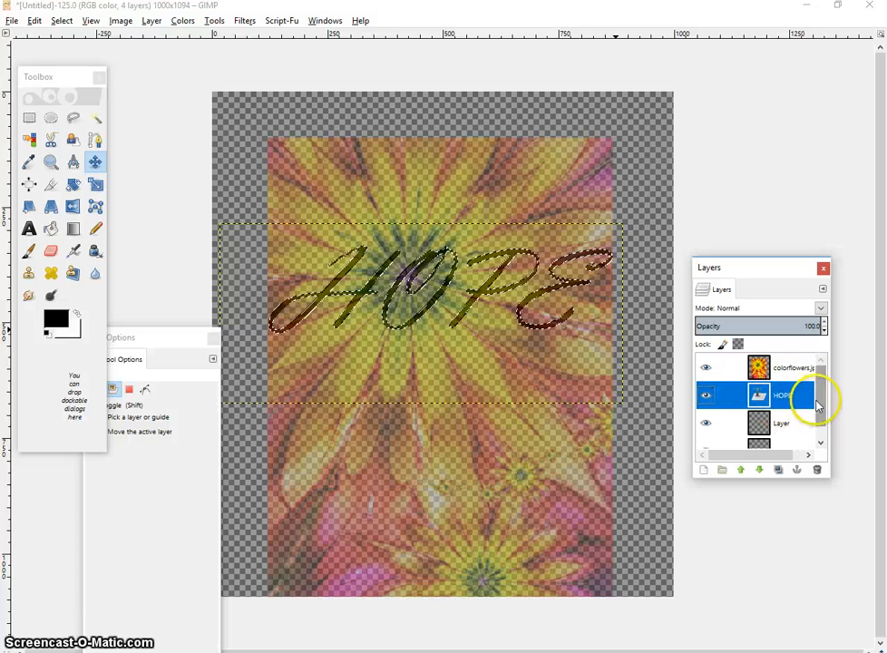
# Invert the selection, delete everything outside the letters from the colorflowers.jpeg layer, and clear the selection
pyautogui.click(740, 367)
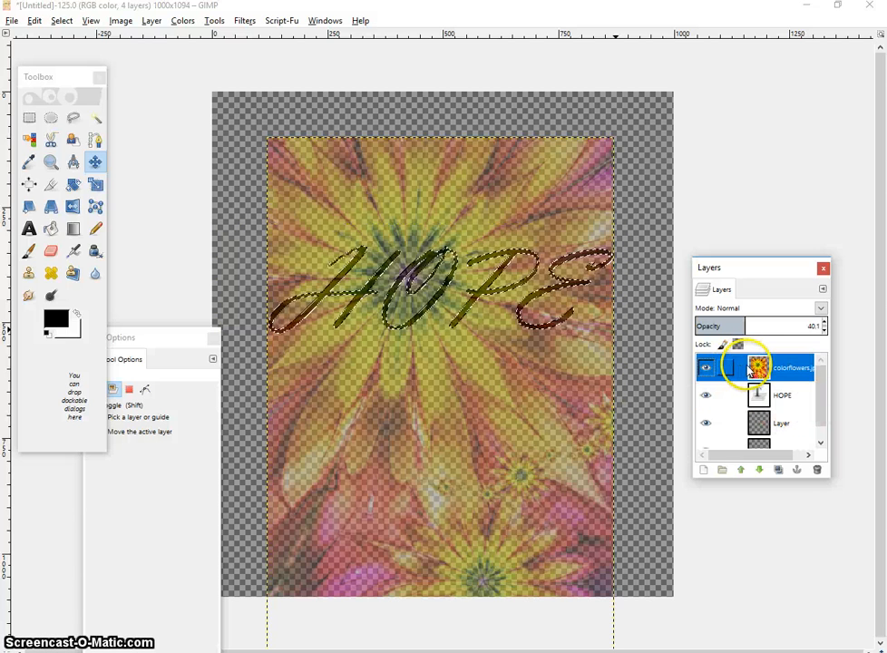
pyautogui.click(62, 20)
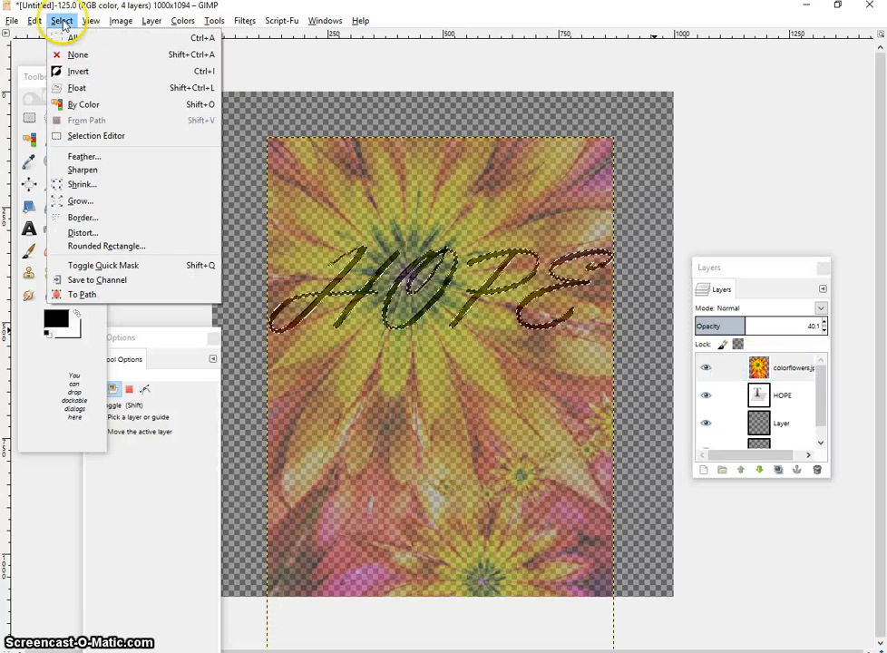
pyautogui.click(78, 71)
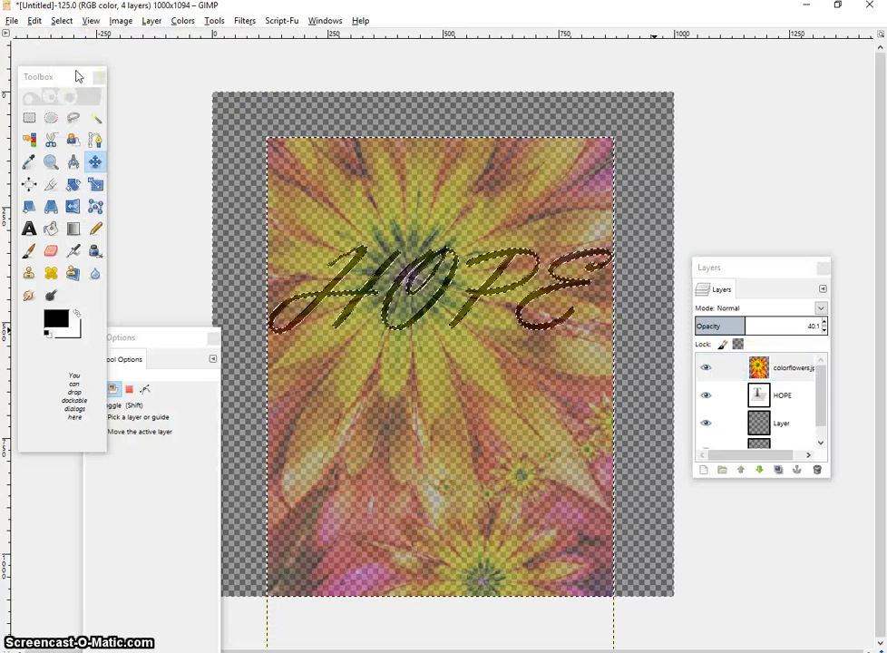
pyautogui.press('Delete')
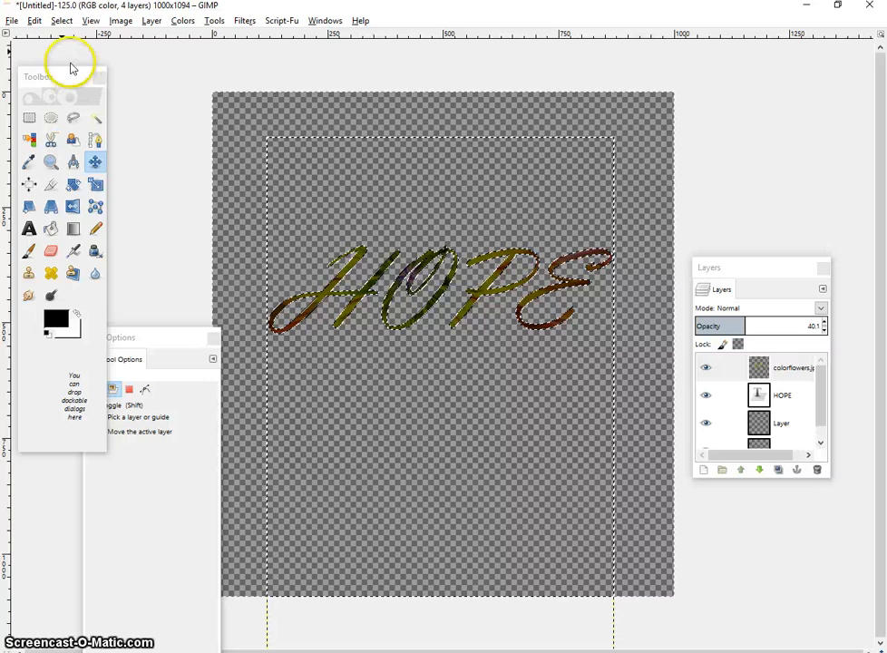
pyautogui.click(60, 21)
pyautogui.click(66, 54)
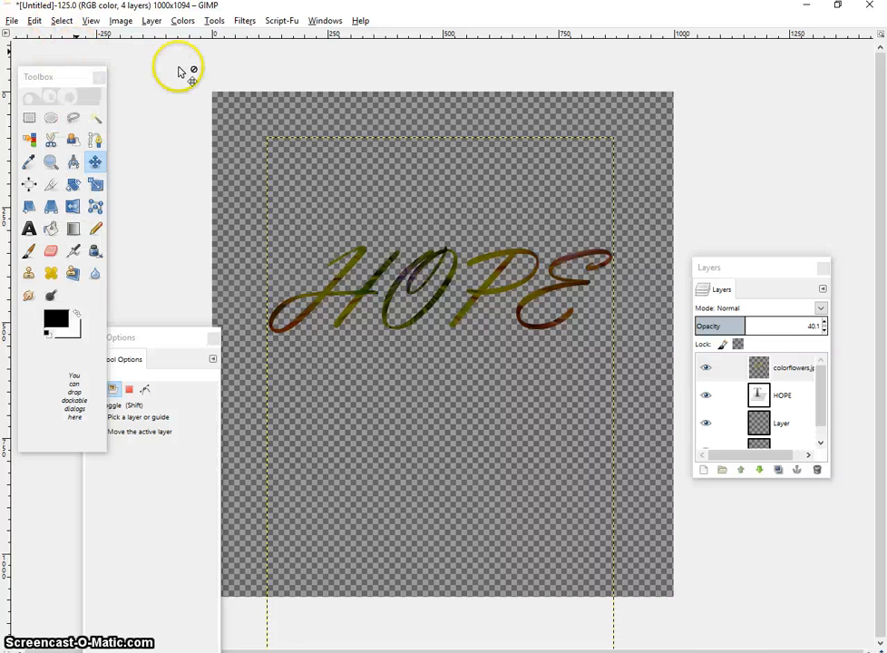
# Fill the transparent layer directly beneath the HOPE text layer with black using Bucket Fill
pyautogui.moveTo(826, 389); pyautogui.dragTo(826, 409)
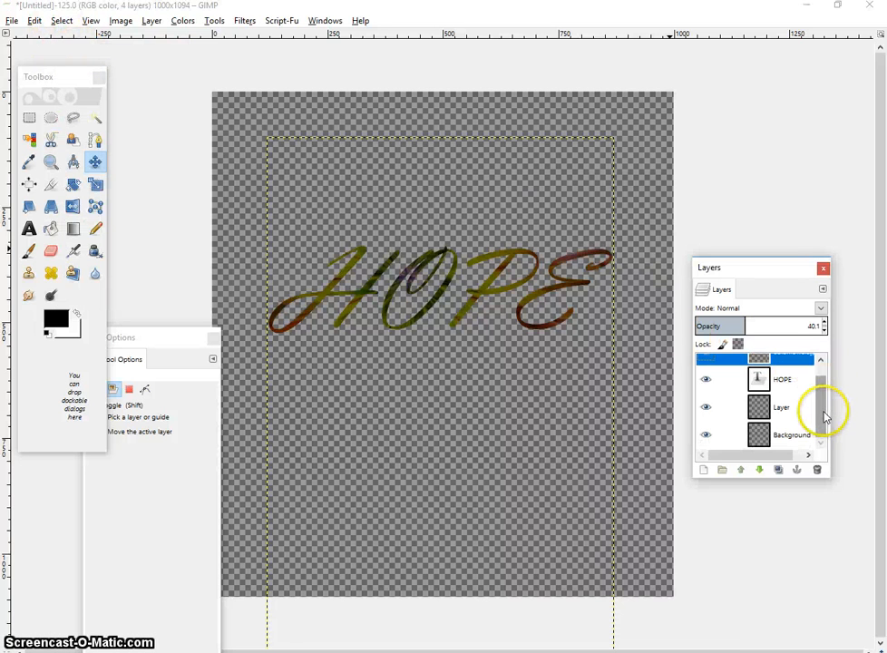
pyautogui.click(740, 416)
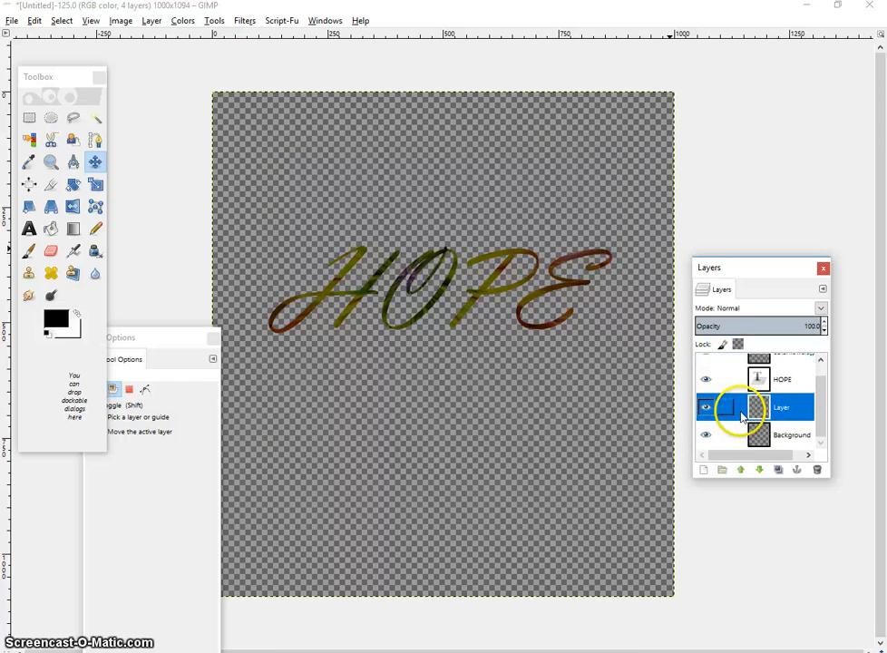
pyautogui.click(51, 228)
pyautogui.click(251, 186)
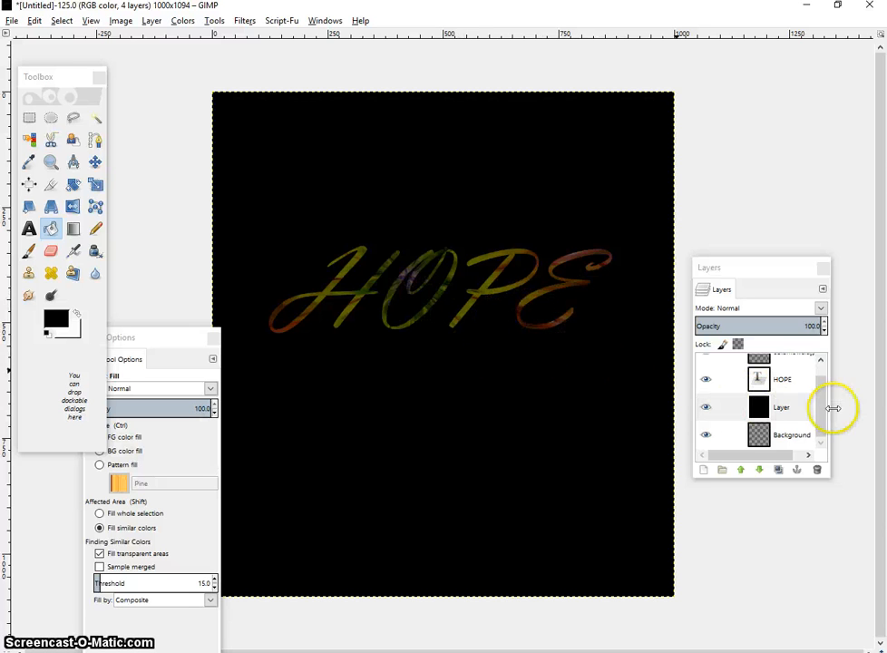
# Hide the black-filled layer to view the HOPE lettering without a background, and show it again
pyautogui.moveTo(824, 409); pyautogui.dragTo(829, 374)
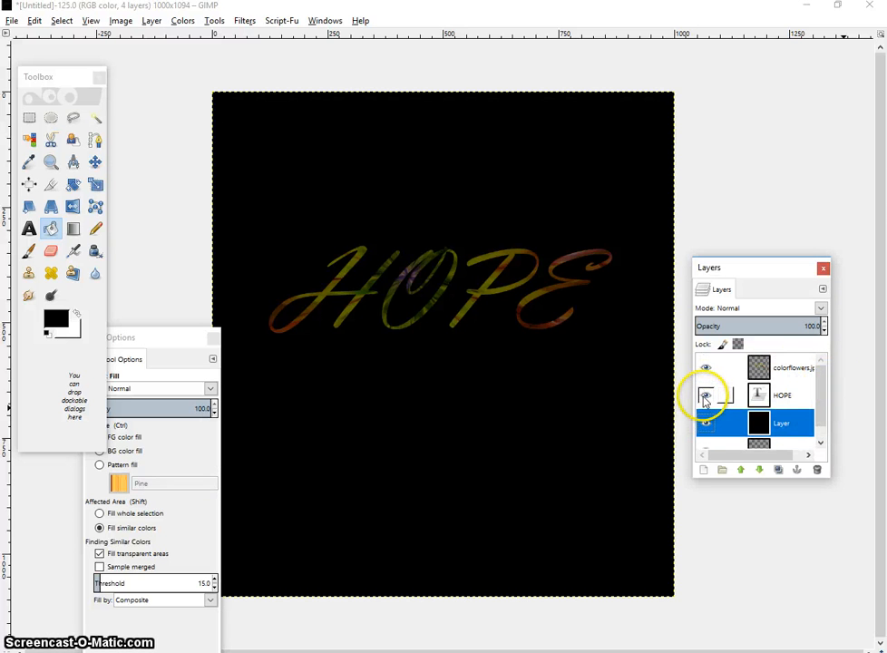
pyautogui.click(704, 424)
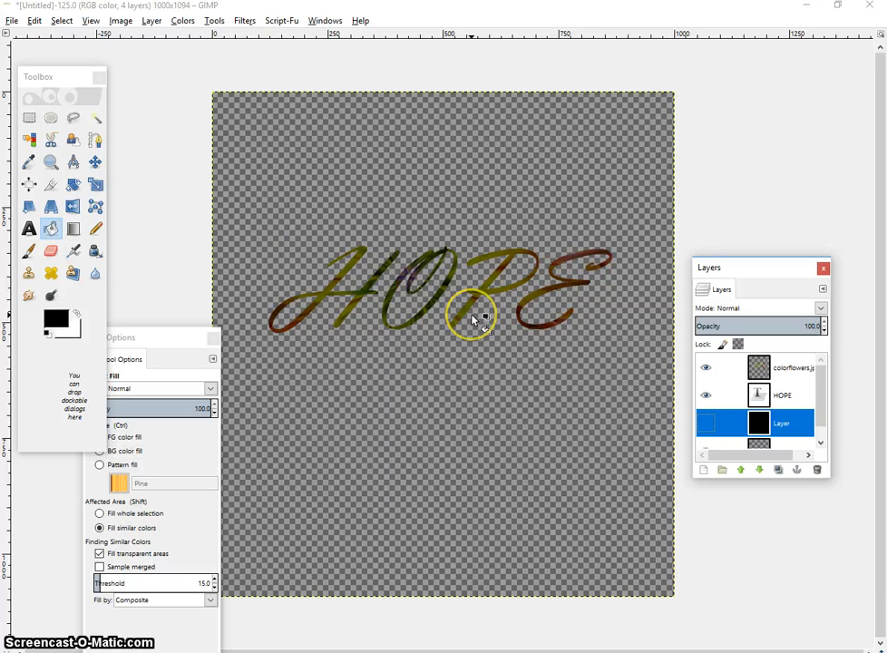
pyautogui.click(705, 421)
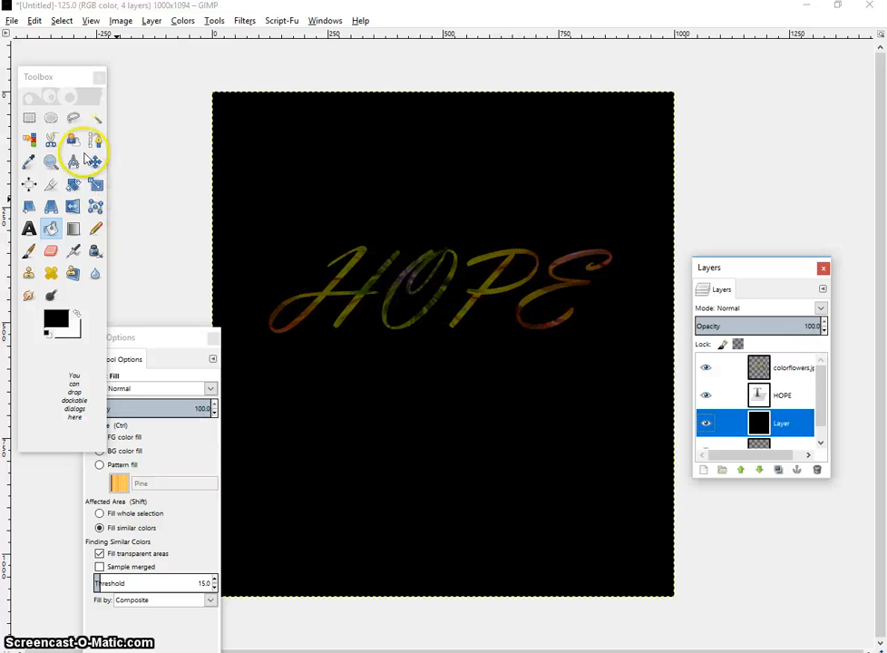
# Draw an elliptical selection about 915 × 419 px around the HOPE lettering
pyautogui.click(51, 121)
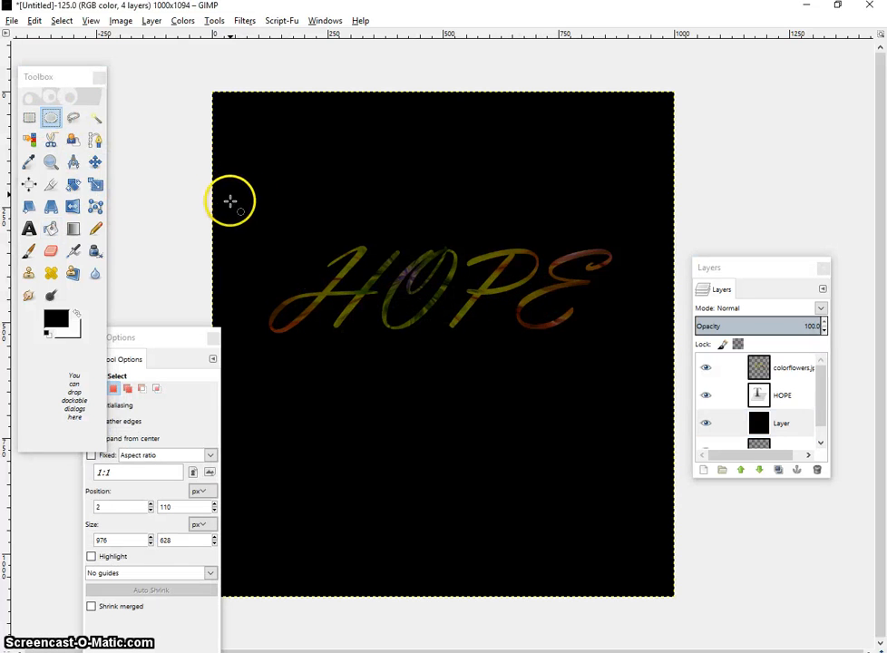
pyautogui.moveTo(230, 194); pyautogui.dragTo(647, 368)
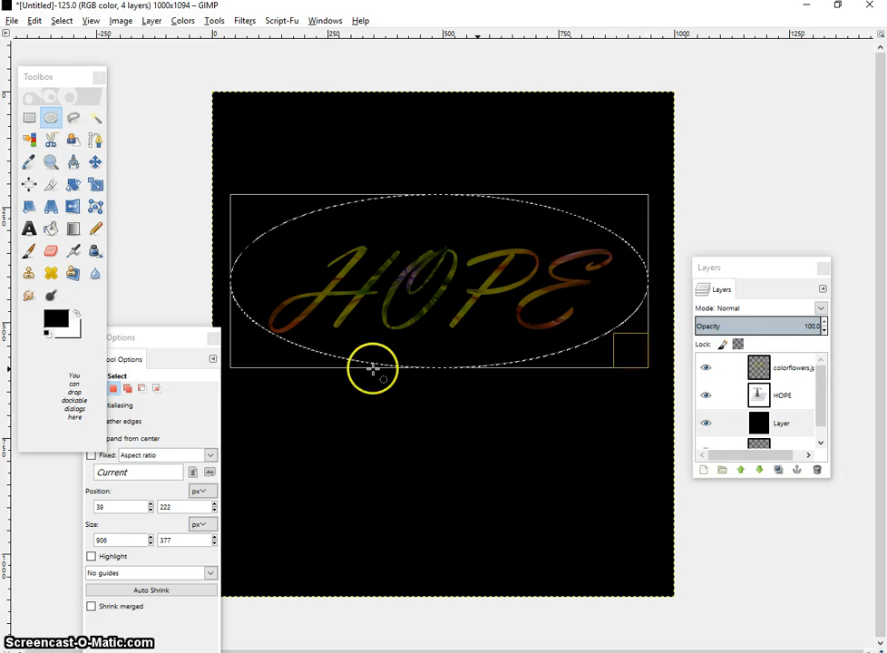
pyautogui.moveTo(242, 354); pyautogui.dragTo(246, 372)
# Invert the elliptical selection, delete the black outside the ellipse, and clear the selection
pyautogui.click(60, 21)
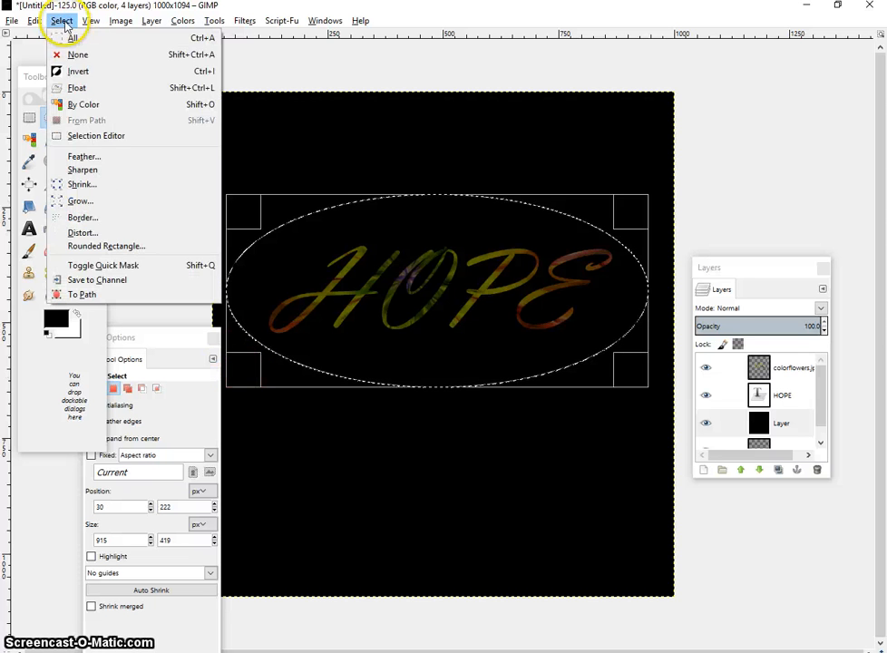
pyautogui.click(88, 76)
pyautogui.press('Delete')
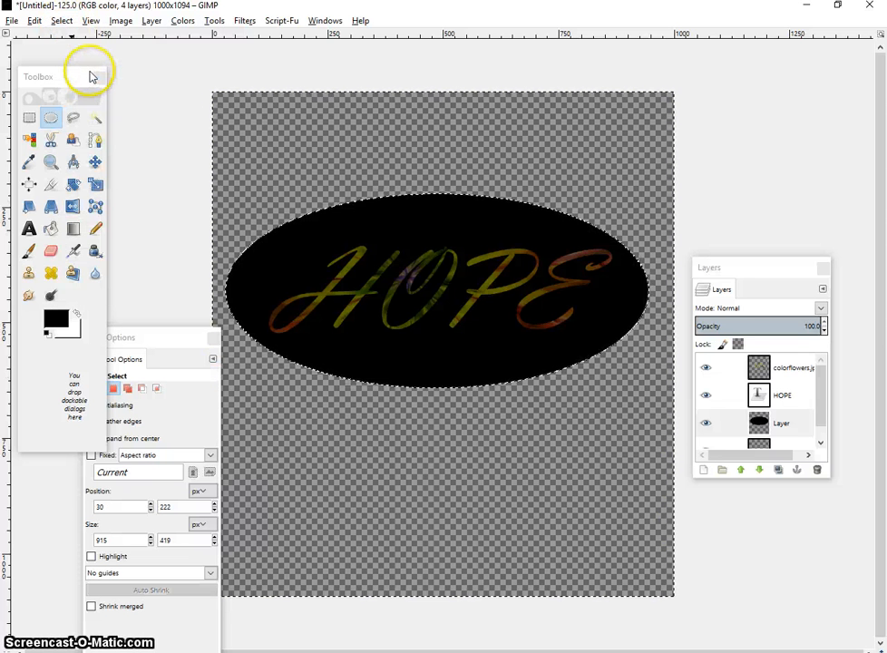
pyautogui.click(61, 20)
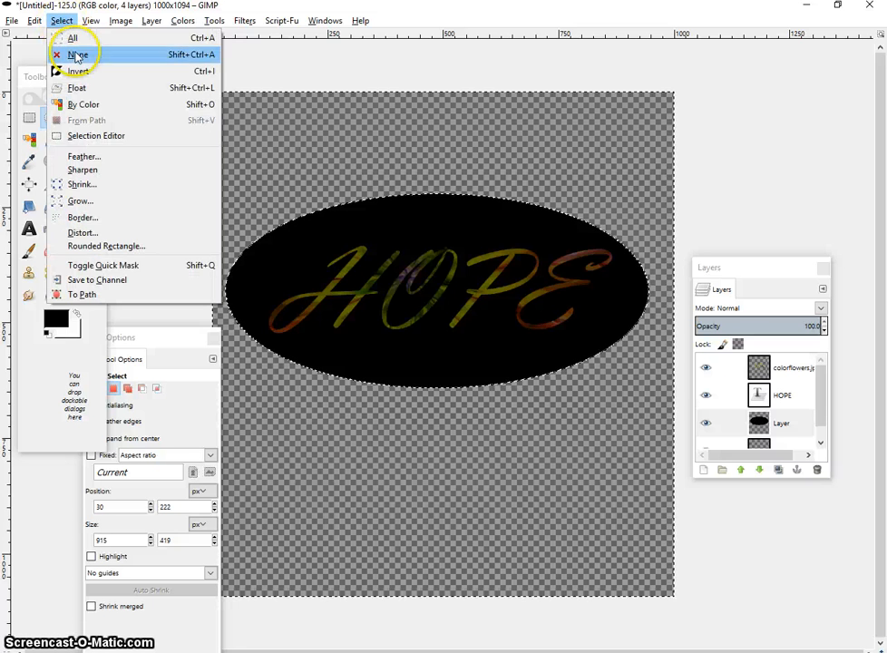
pyautogui.click(77, 52)
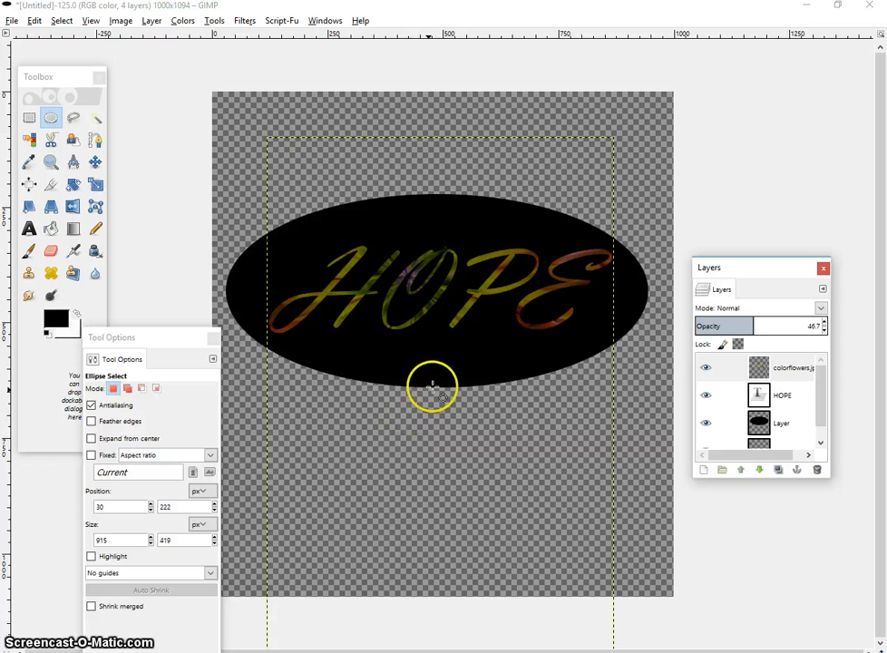
# Raise the colorflowers.jpeg layer's opacity to 100, and make the black ellipse layer active
pyautogui.click(742, 374)
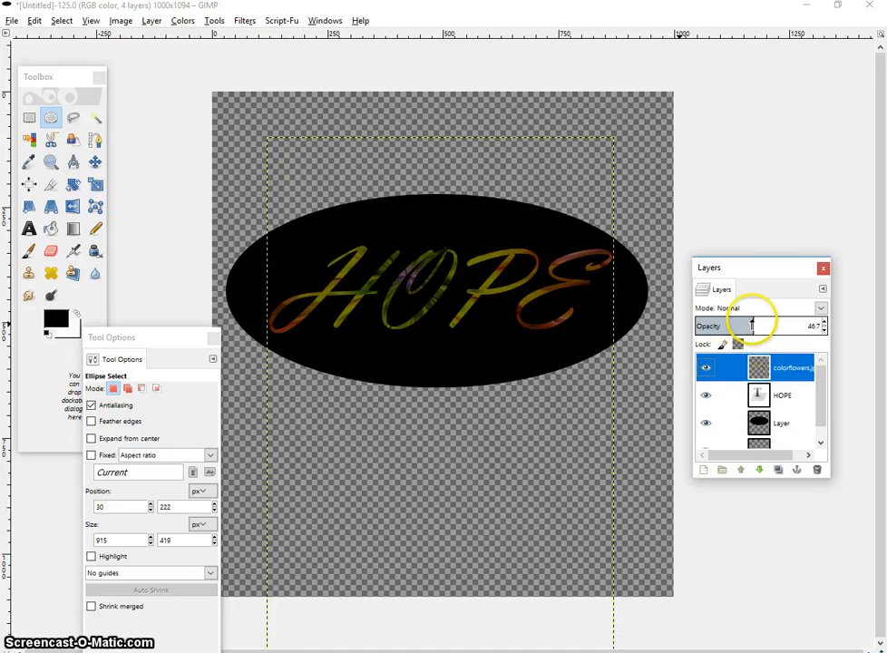
pyautogui.moveTo(751, 324); pyautogui.dragTo(829, 324)
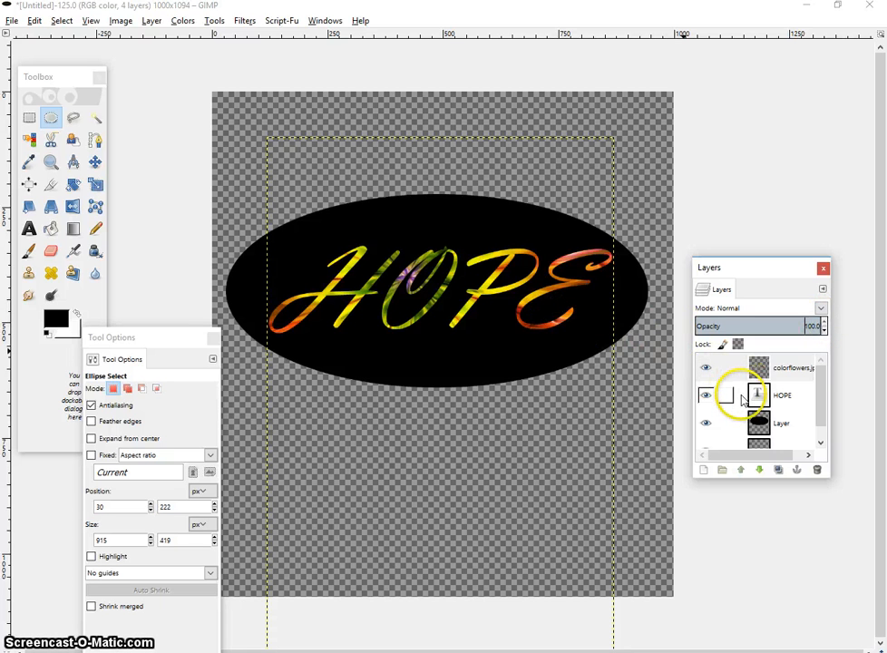
pyautogui.click(743, 422)
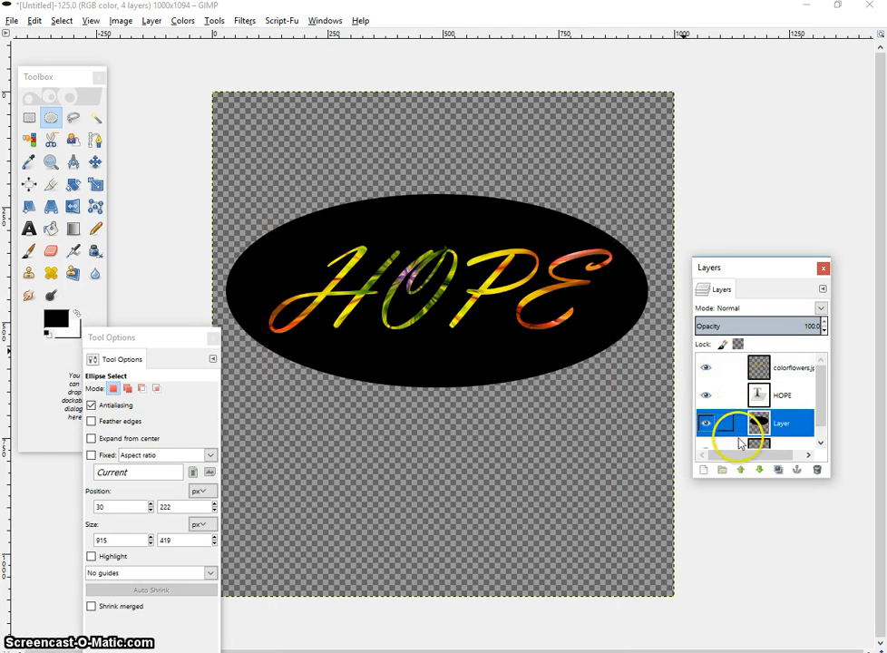